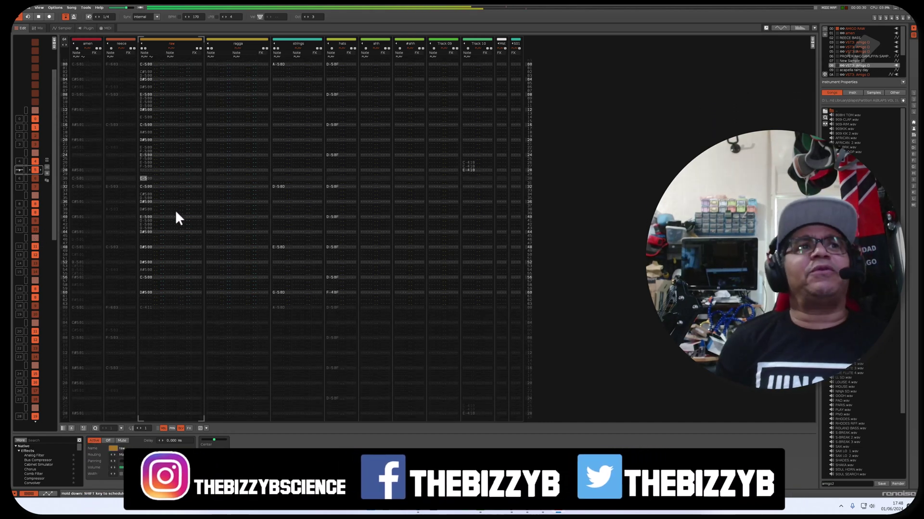
Look over the Mix and Sampler views, then return to Edit with the Pattern Matrix shown.
click(38, 30)
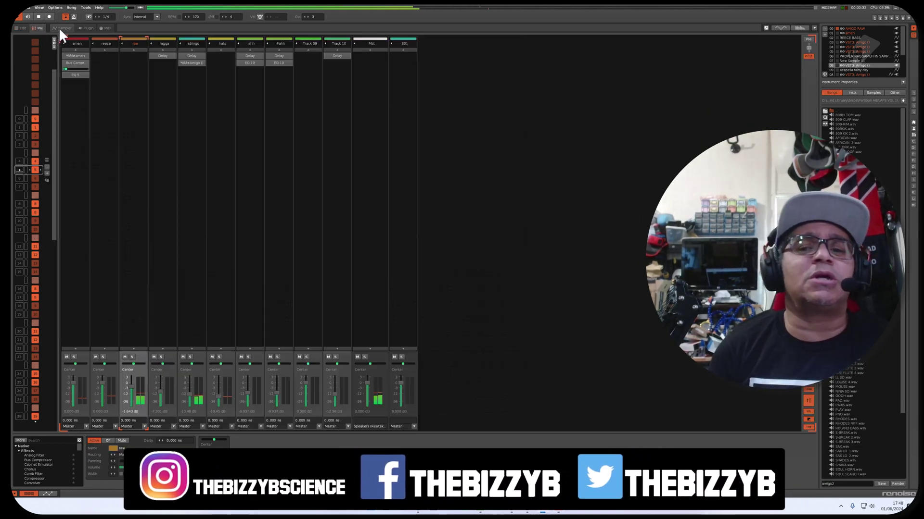
click(62, 28)
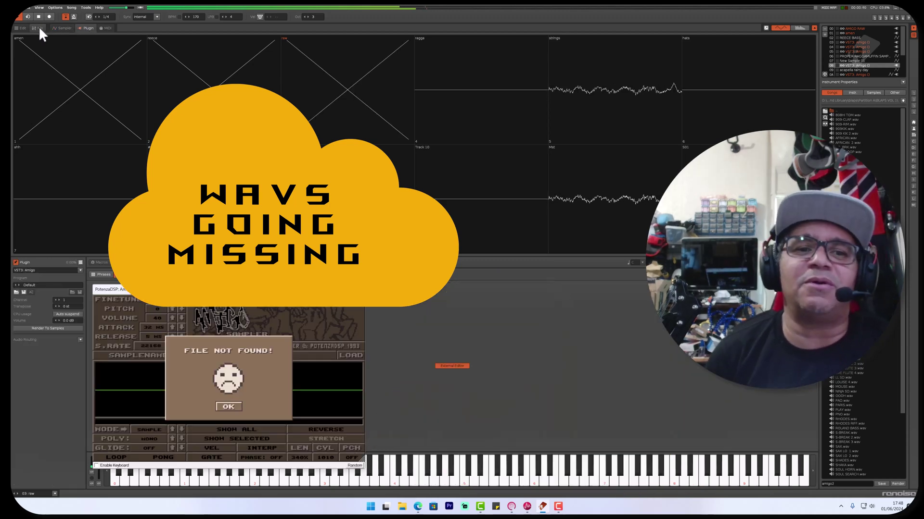
click(39, 28)
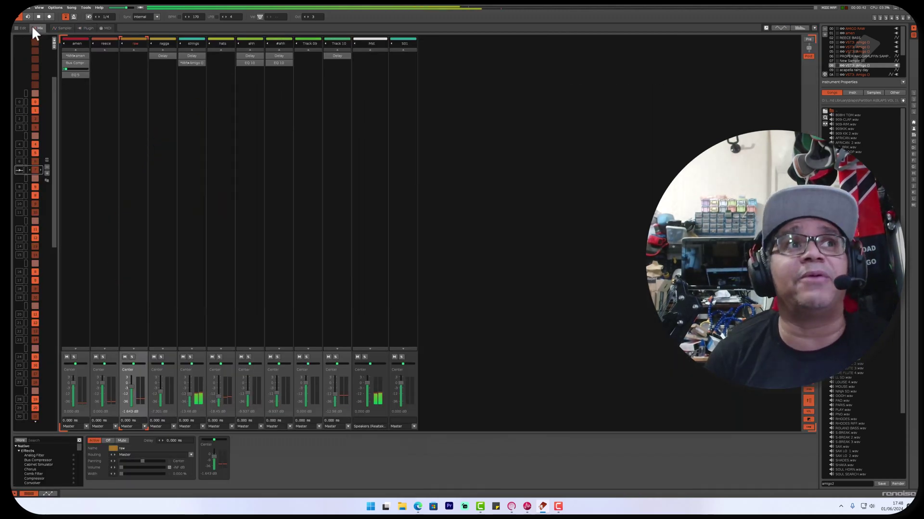
click(22, 28)
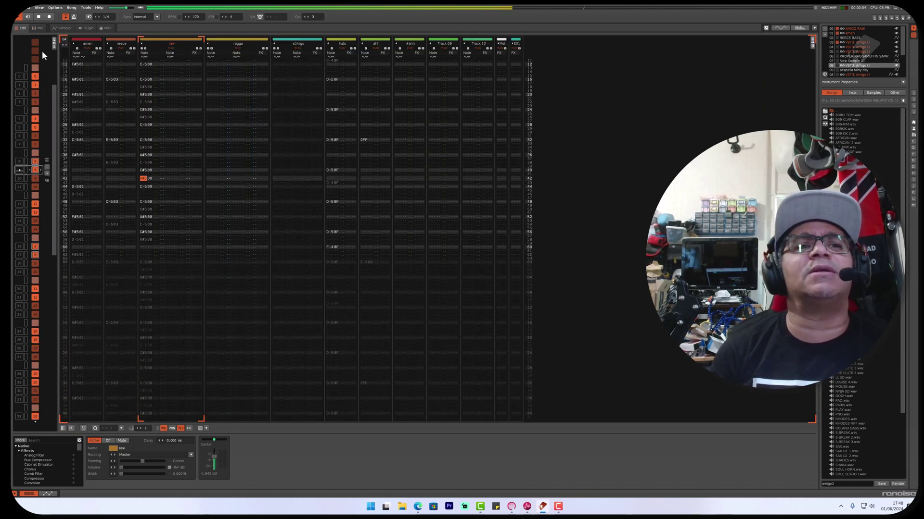
click(56, 42)
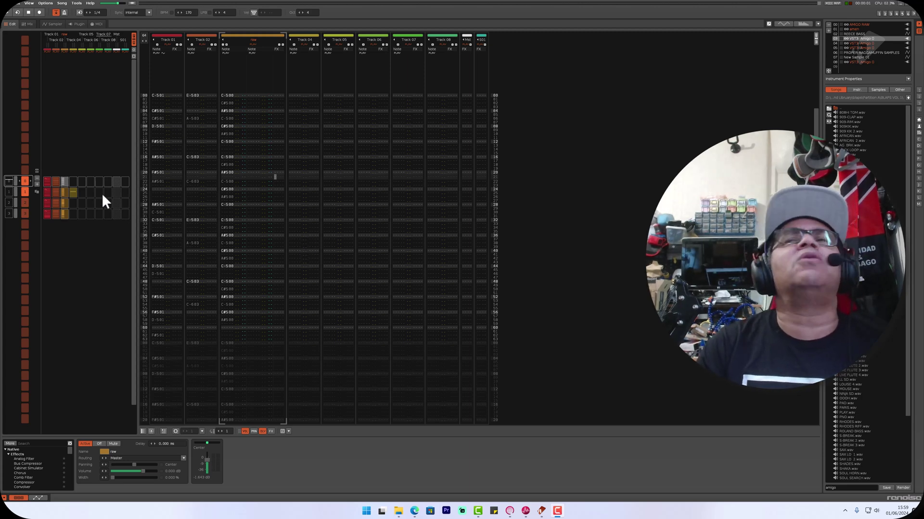
Open both Amigo instrument plugins, dismissing the FILE NOT FOUND warning on the first.
double_click(858, 36)
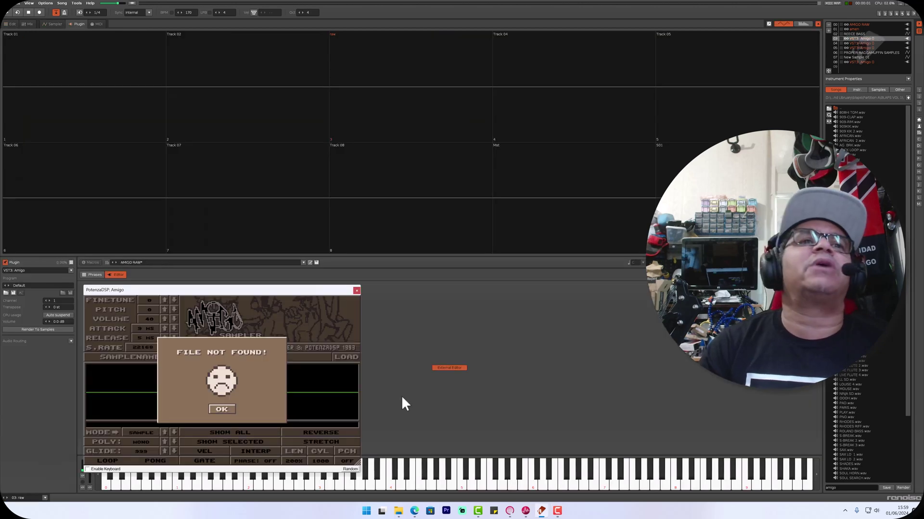
click(226, 411)
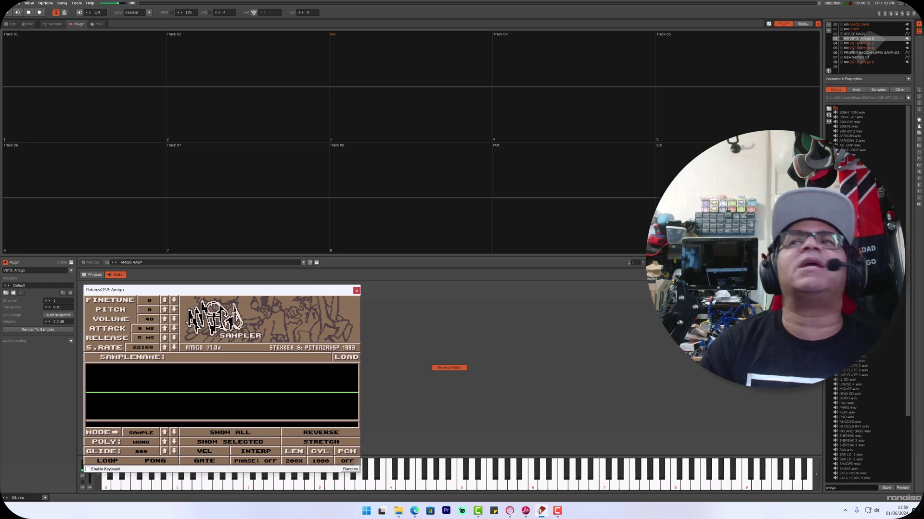
double_click(861, 43)
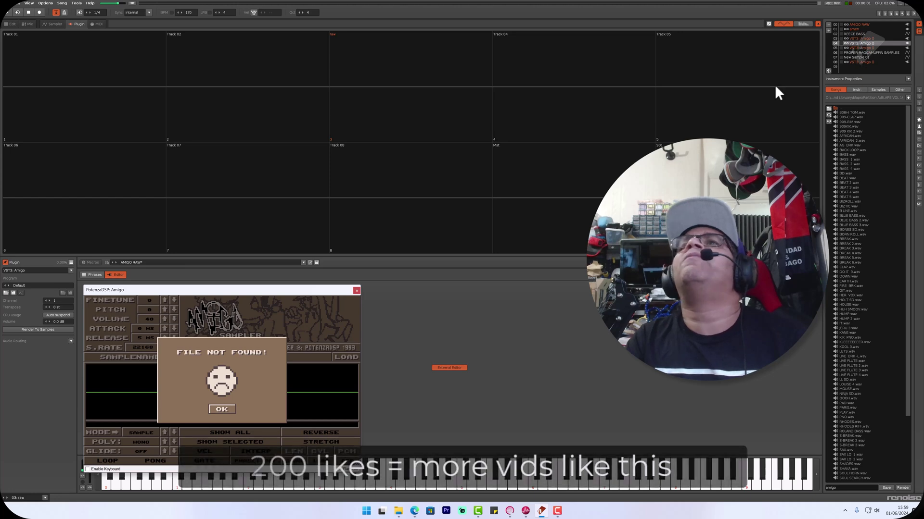
Open the amigo2 song from the desktop and maximize the Renoise window.
click(902, 4)
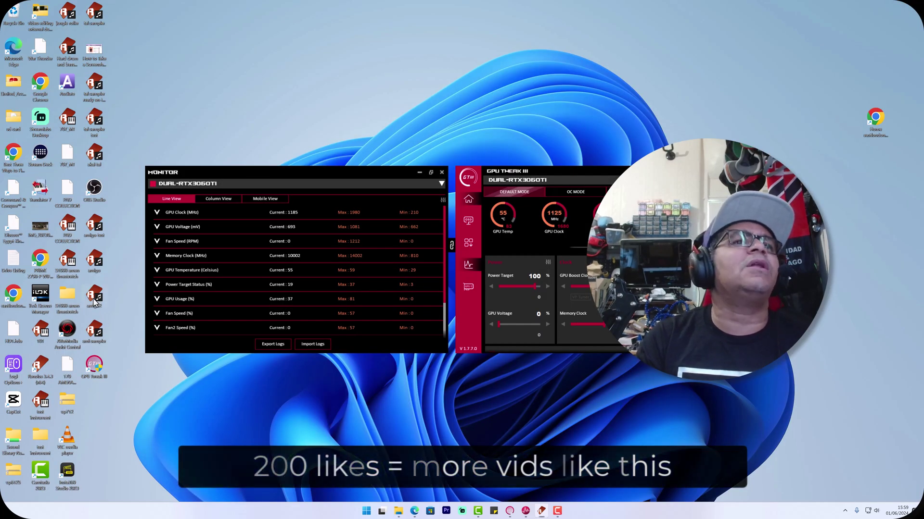
double_click(99, 313)
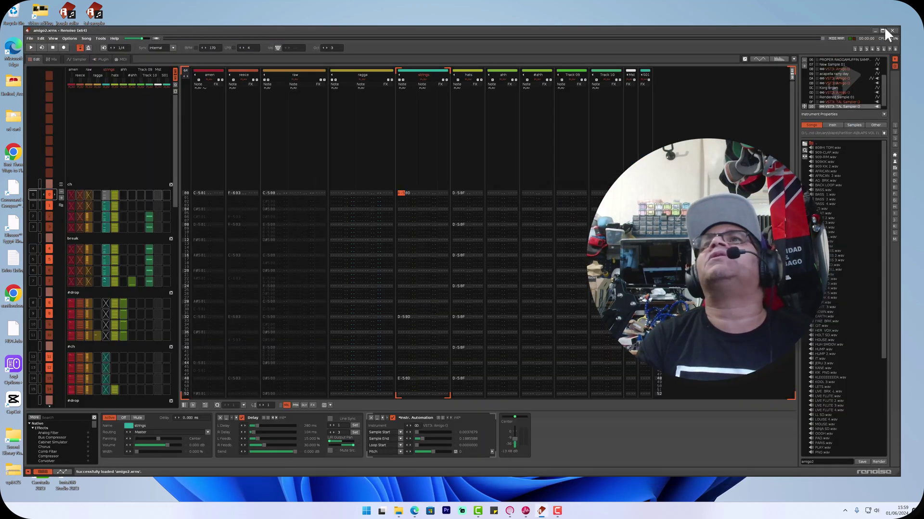
click(882, 30)
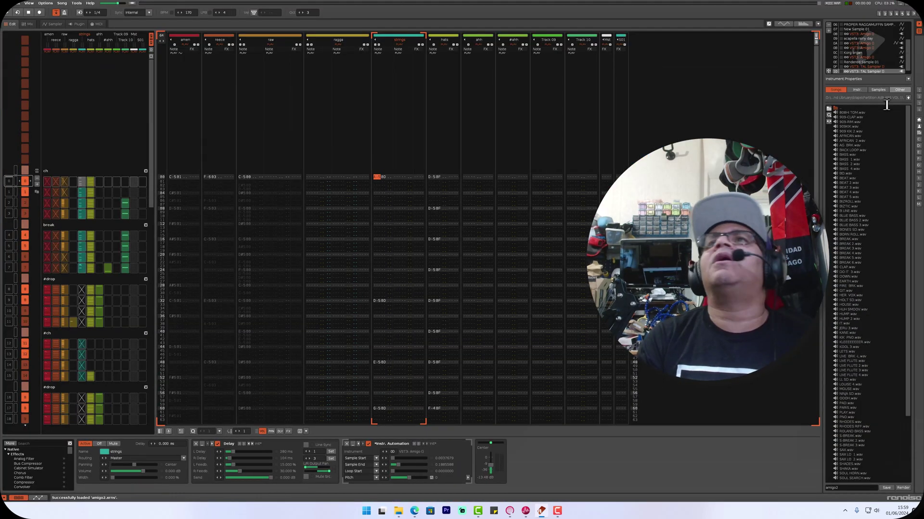
Inspect the layer A samples of both TAL Sampler instruments.
double_click(868, 67)
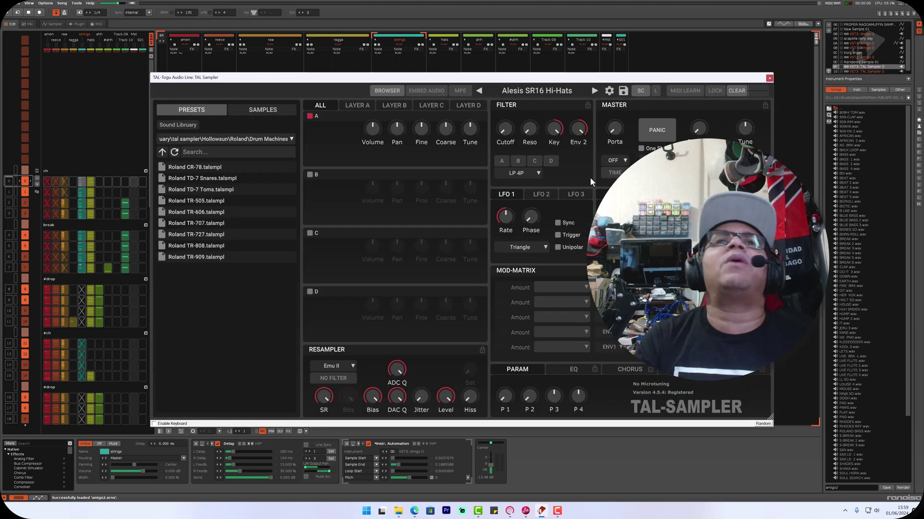
click(357, 105)
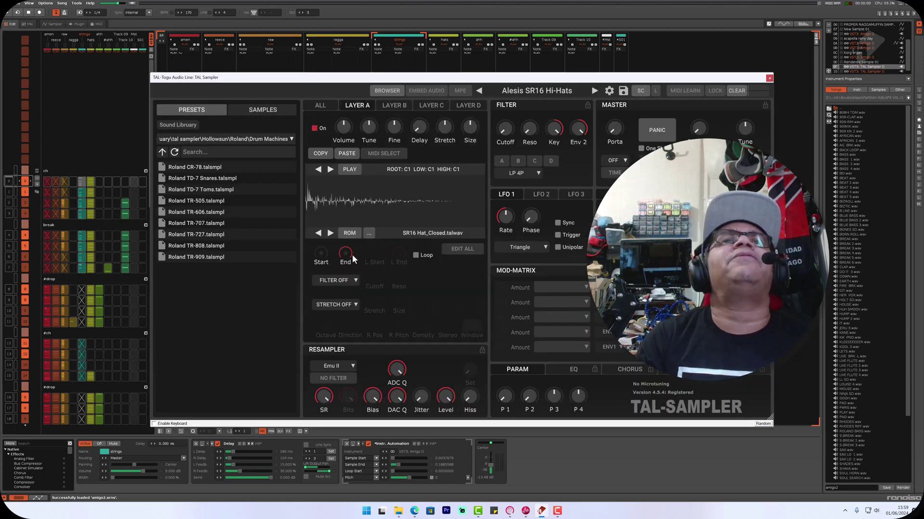
click(858, 71)
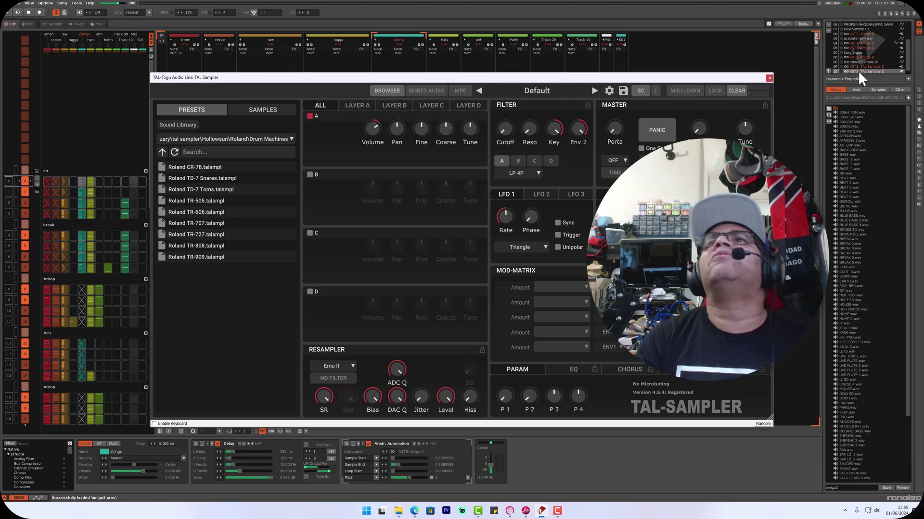
click(355, 105)
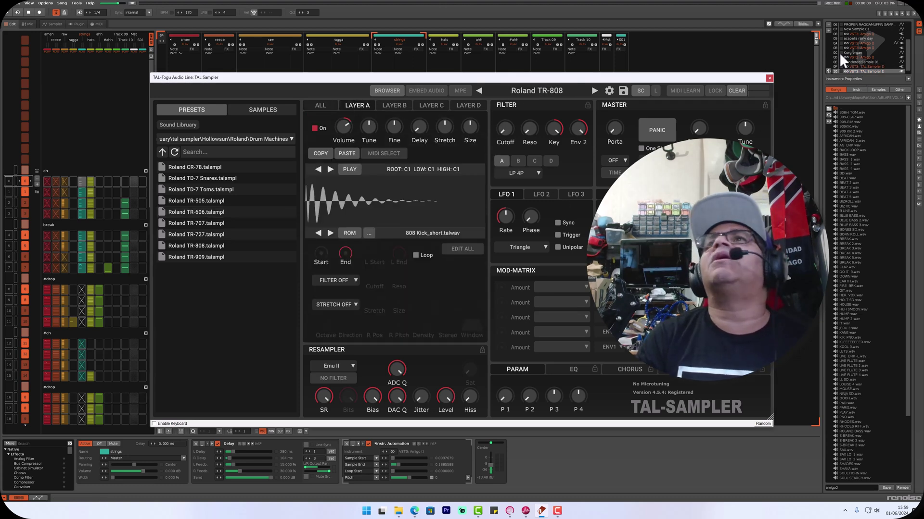
Open the Amigo instruments on rows 03 and 04.
click(862, 47)
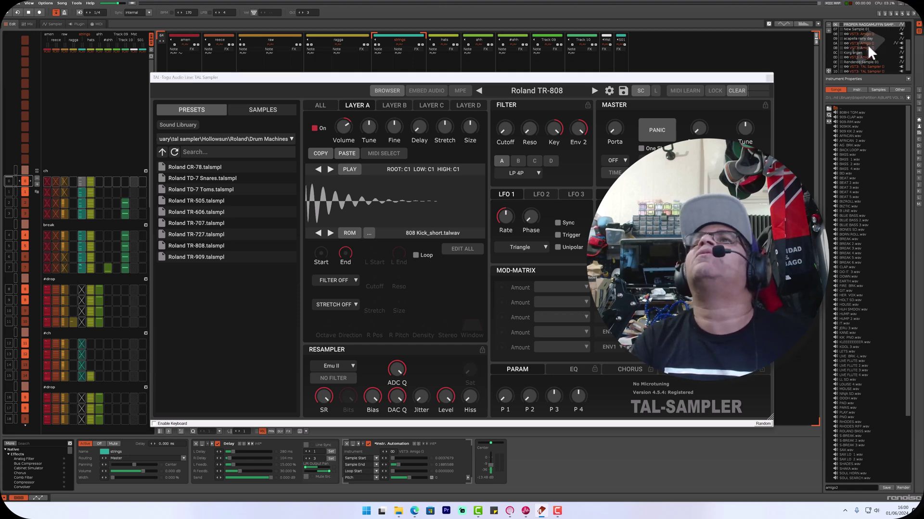
scroll(868, 45, up, 4)
scroll(868, 38, up, 1)
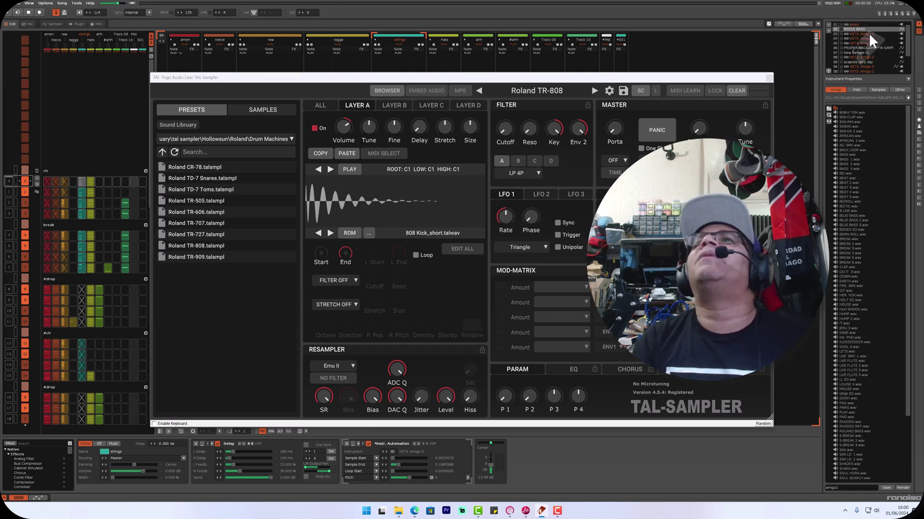
double_click(868, 34)
double_click(855, 39)
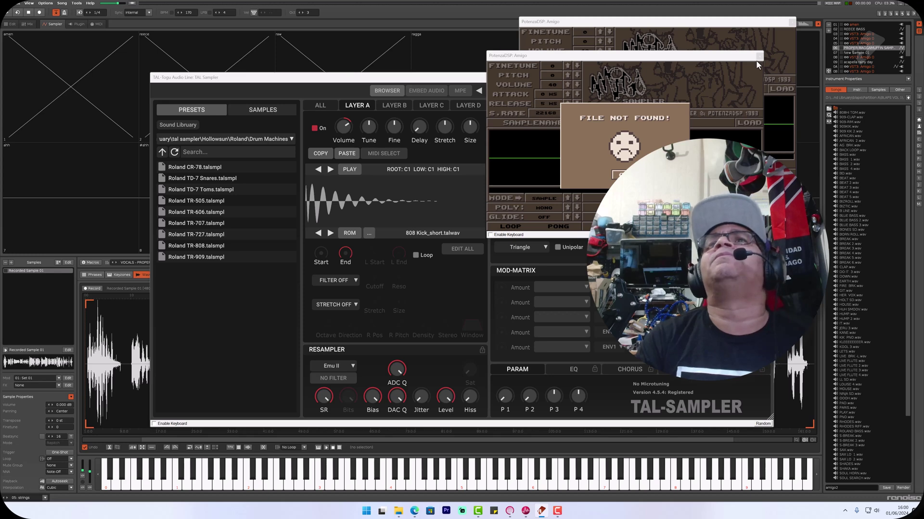
Close both PotenzaDSP Amigo plugin windows to return to the pattern editor.
click(758, 57)
click(791, 23)
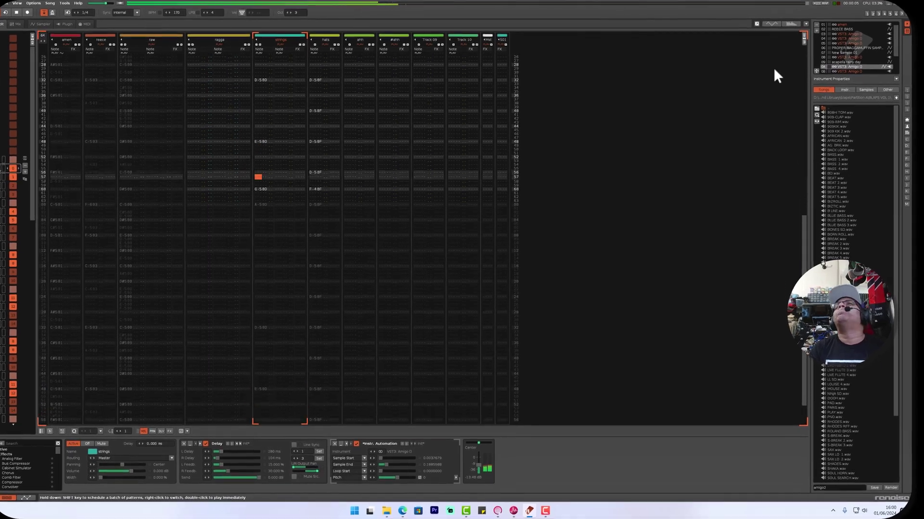
Select Track 09, step through Rendered Sample 01, TAL Sampler and Amigo rows 0D and 08, dismissing the missing-file message.
scroll(870, 53, up, 1)
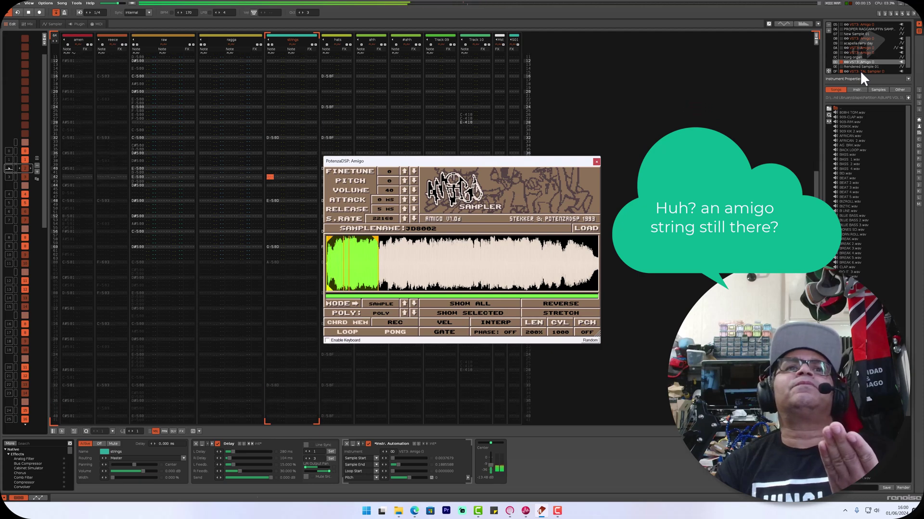
click(446, 116)
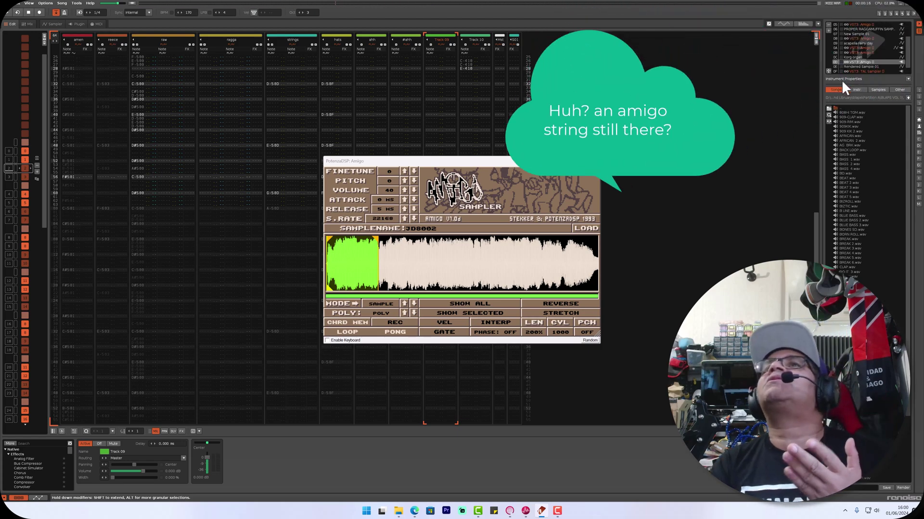
click(858, 67)
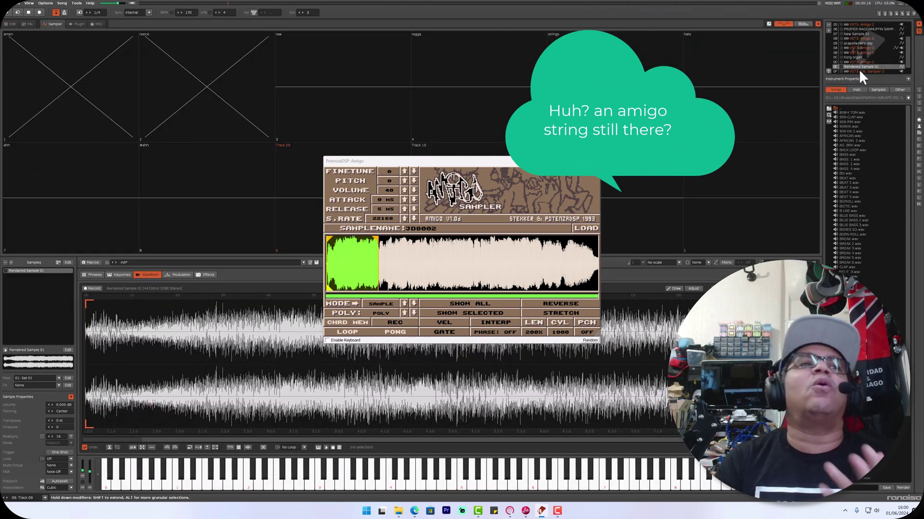
click(861, 71)
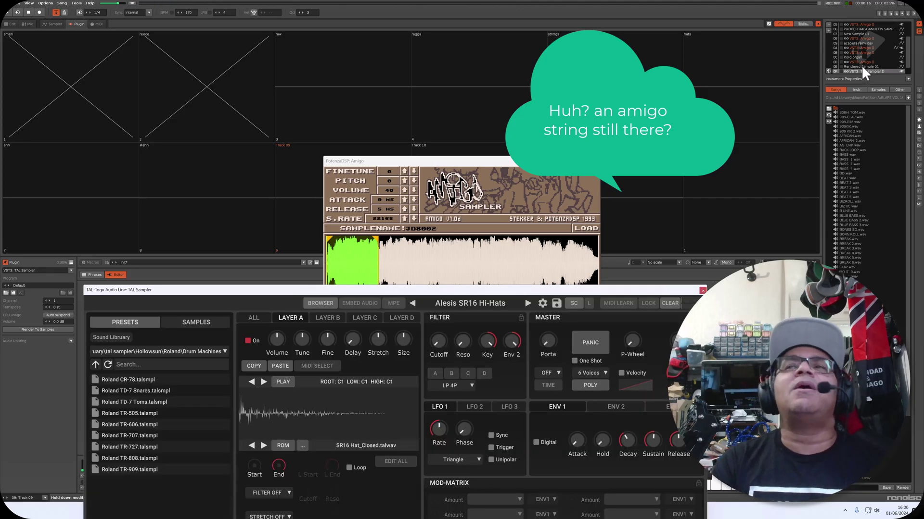
click(861, 61)
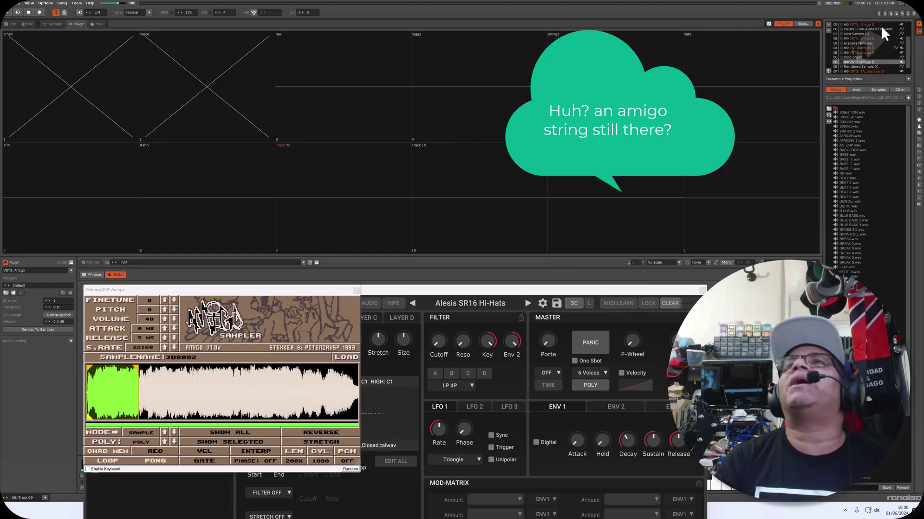
click(875, 37)
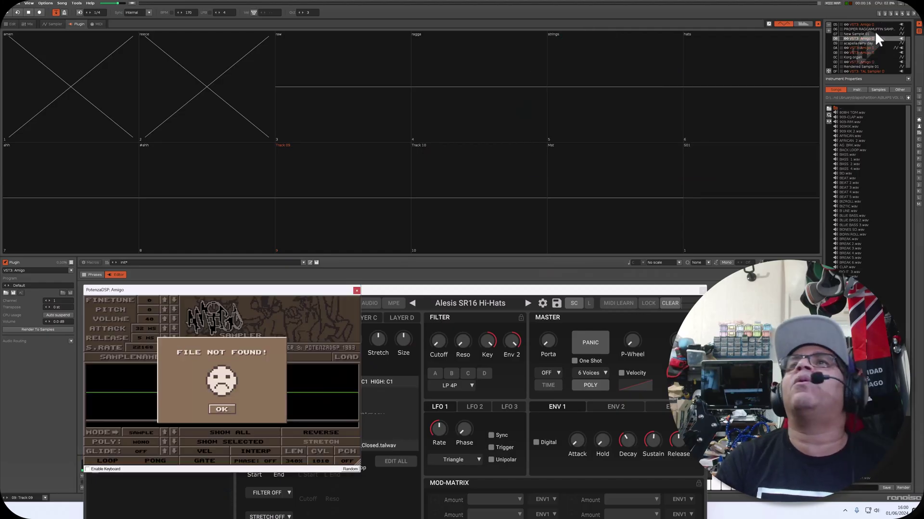
click(878, 11)
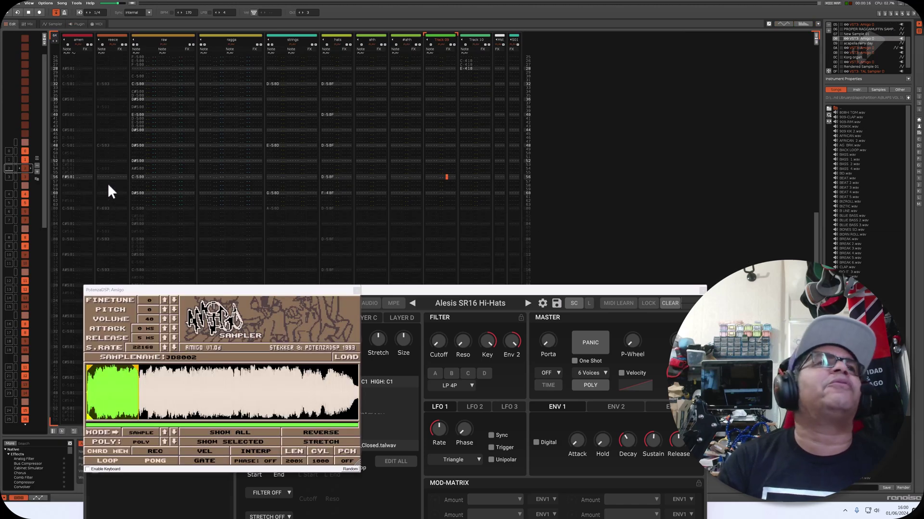
Jump playback through sequence positions to slot 5 and show the pattern matrix.
click(10, 220)
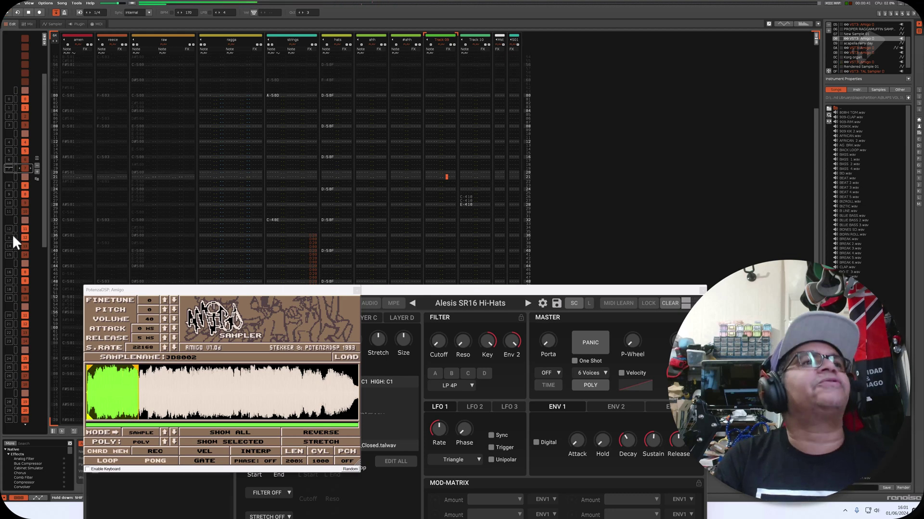
click(8, 212)
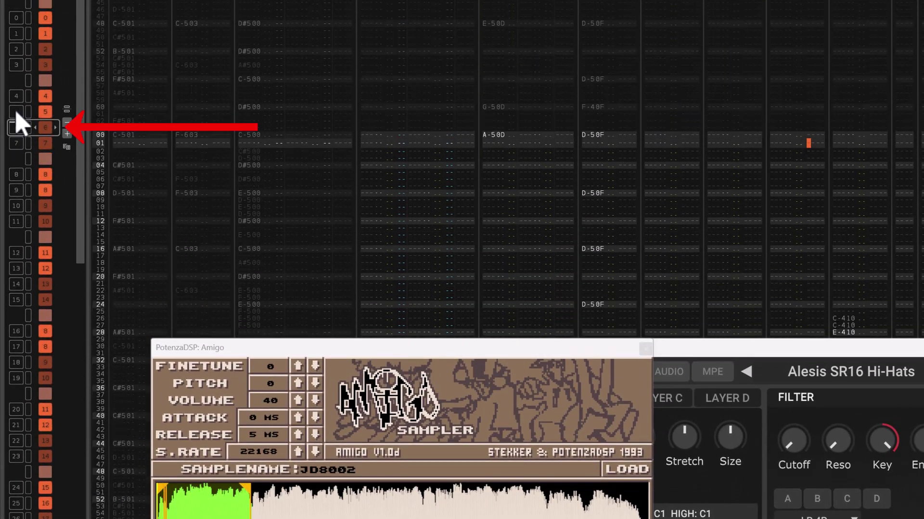
click(19, 81)
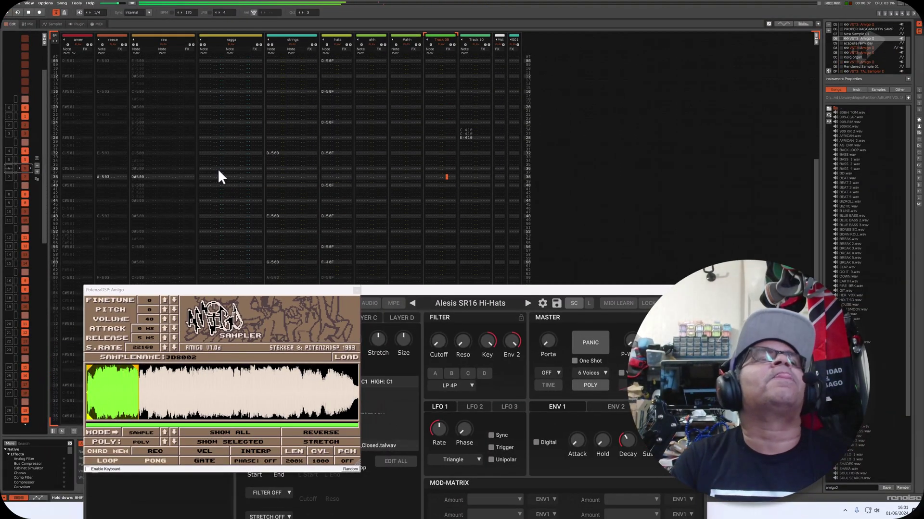
click(45, 39)
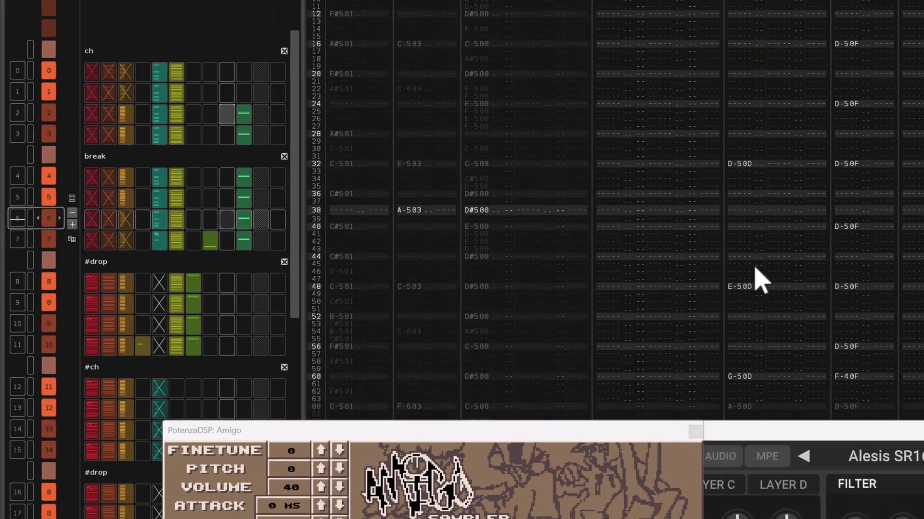
click(129, 194)
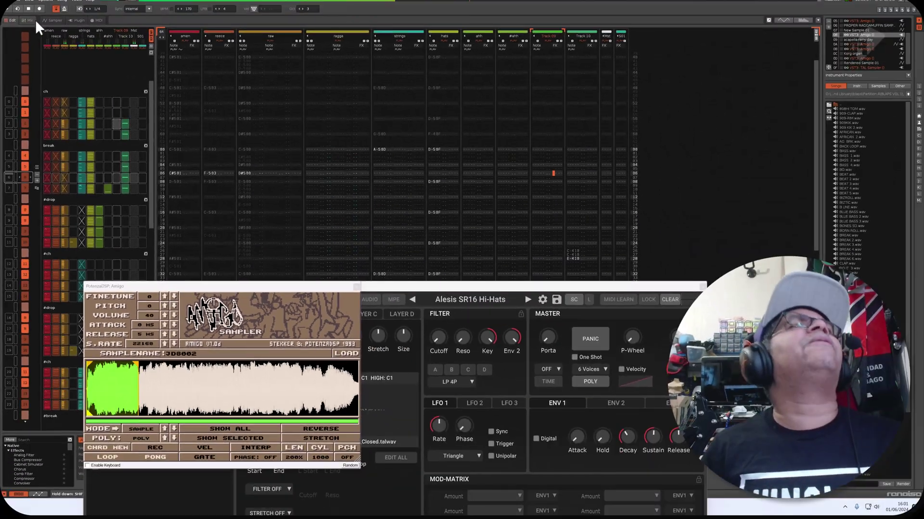
Mute the raw track from the Sampler scopes view, then go back to the pattern editor.
click(62, 22)
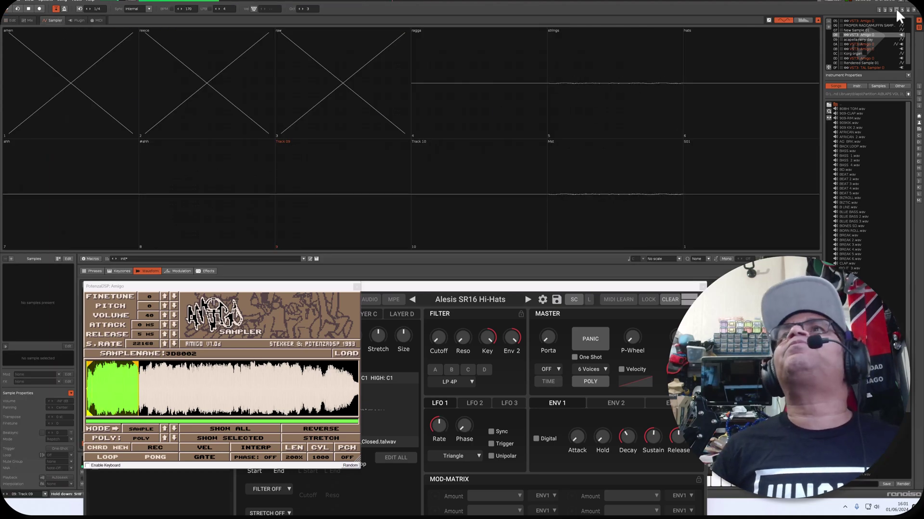
click(881, 10)
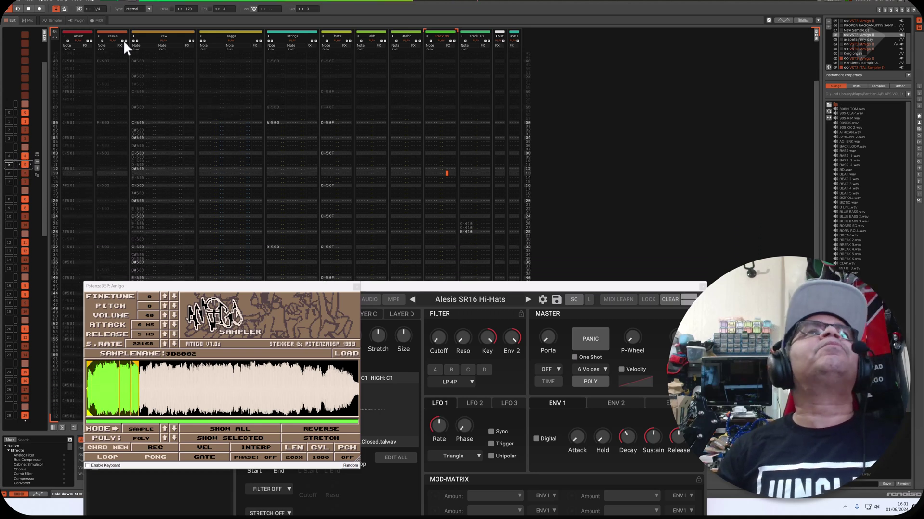
click(48, 19)
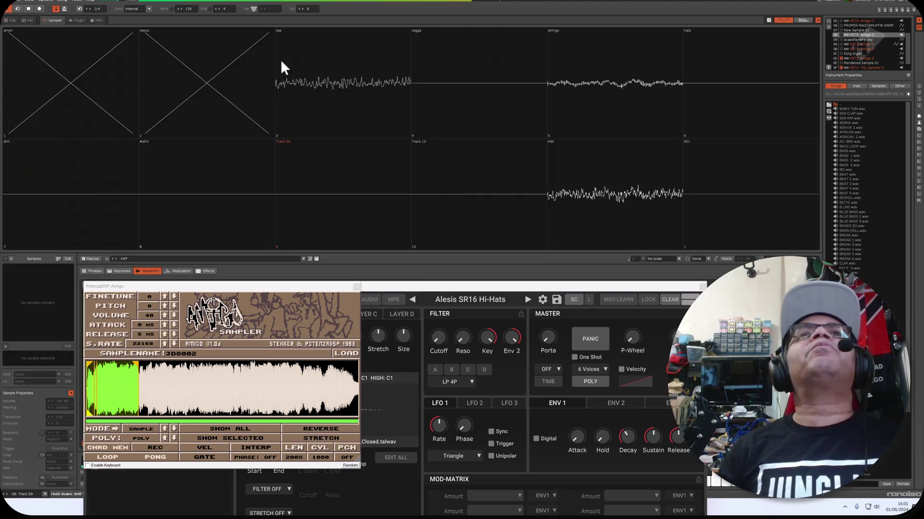
click(280, 34)
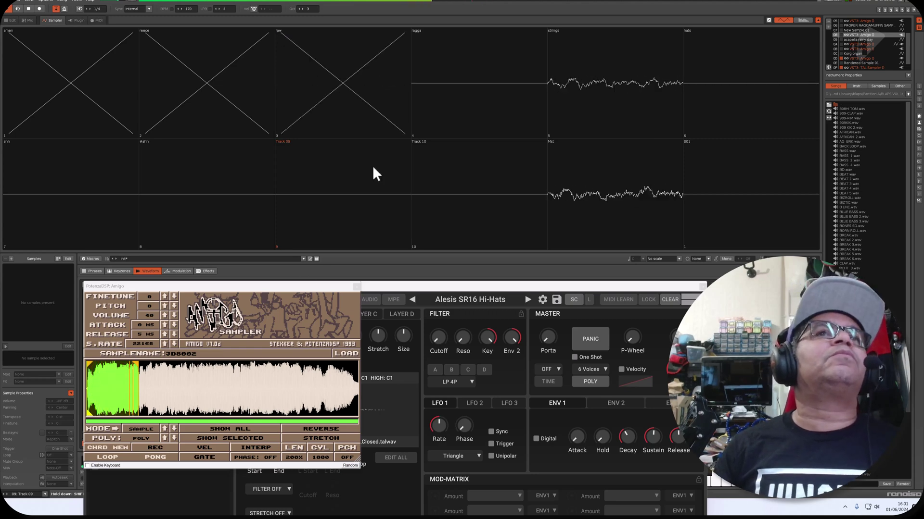
click(879, 9)
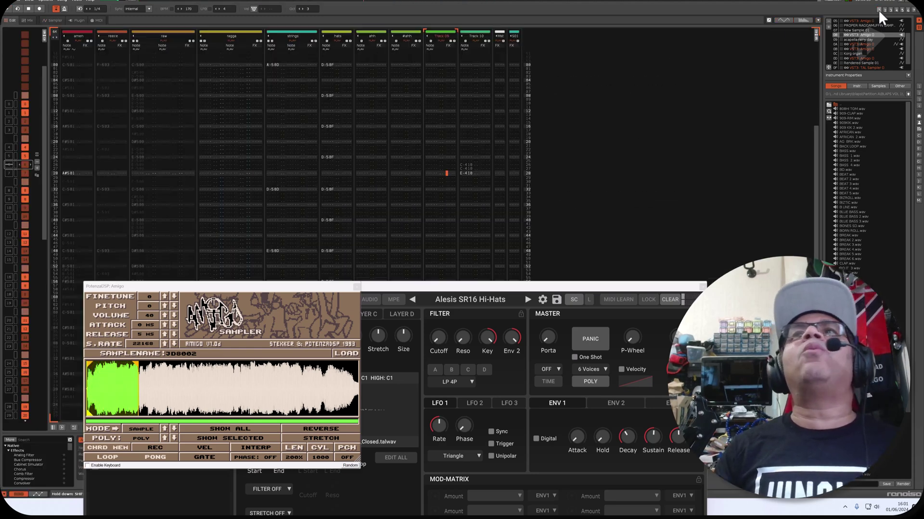
Focus the raw track in the pattern matrix, delete its break clip, then undo the deletion.
click(160, 134)
click(134, 149)
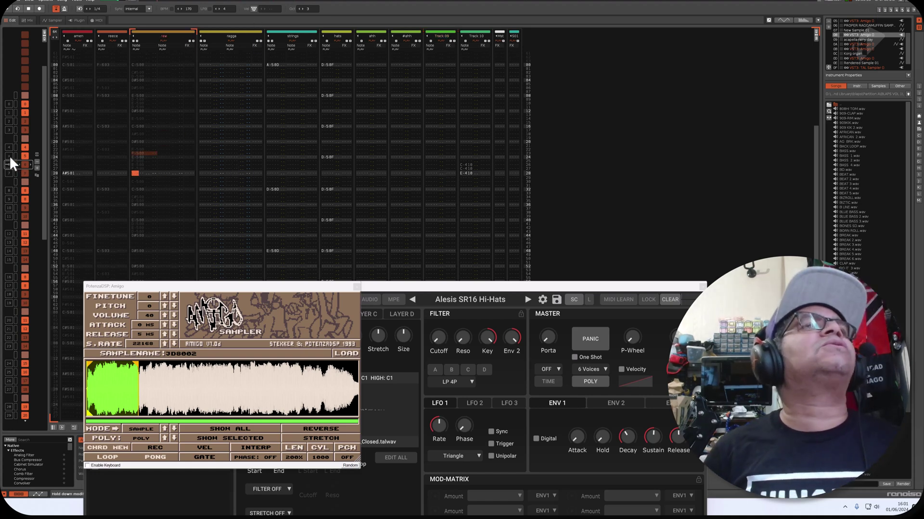
click(44, 37)
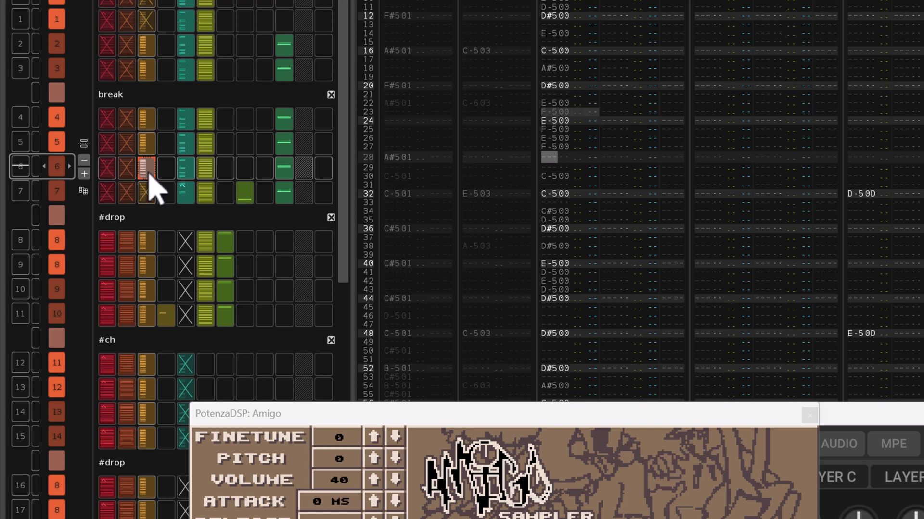
key(Delete)
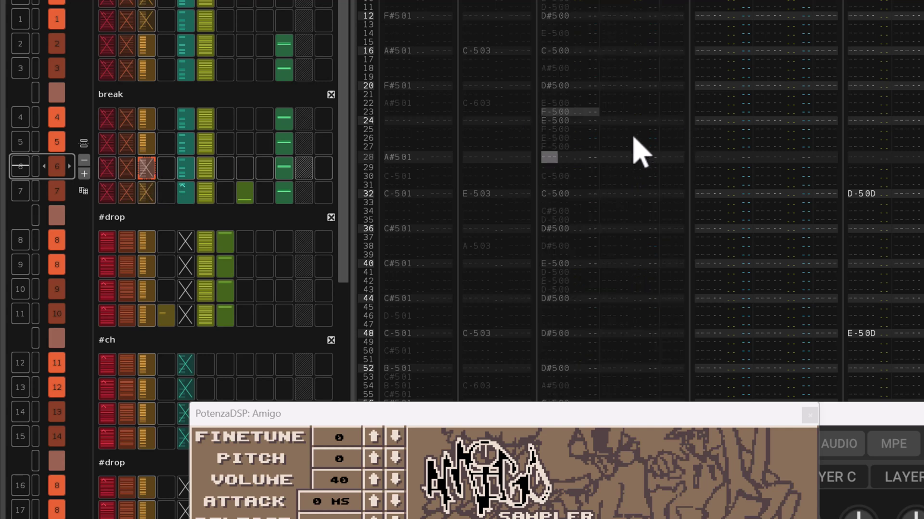
key(ctrl+z)
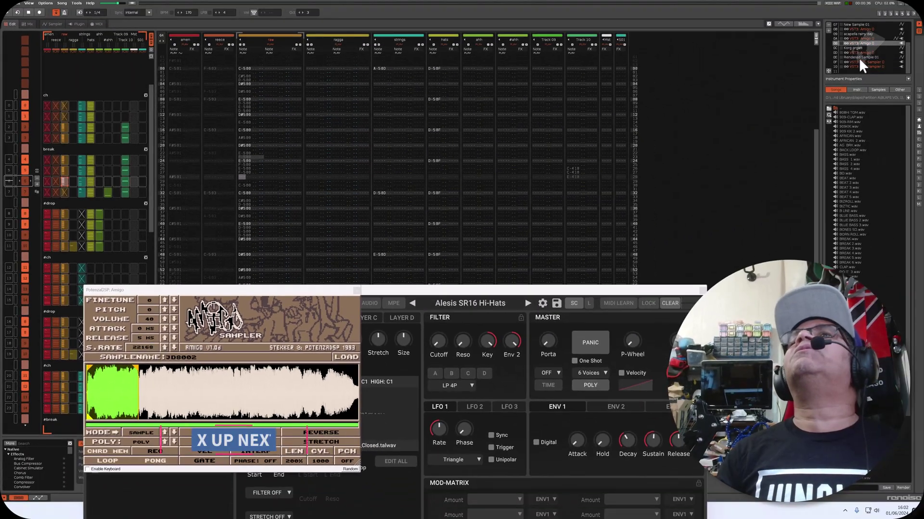
Copy the Amigo instrument and paste it into empty instrument slot 11.
double_click(859, 42)
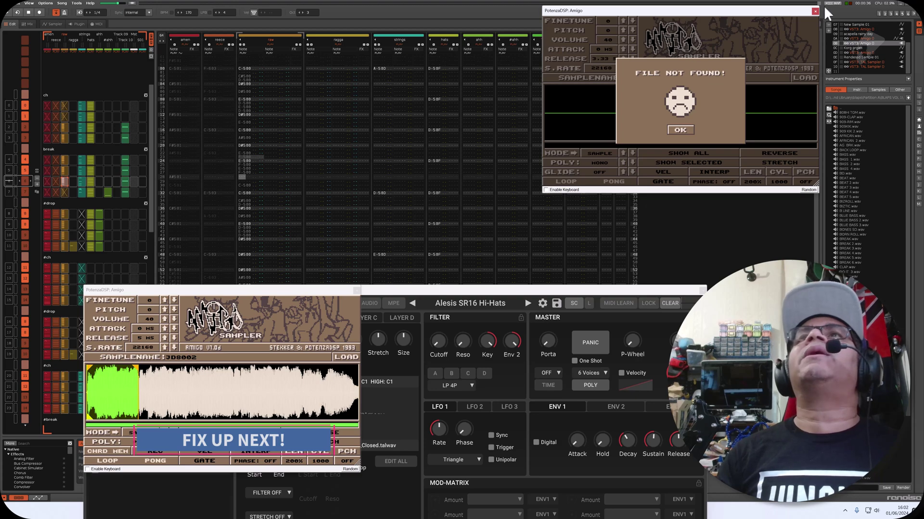
click(814, 12)
right_click(859, 45)
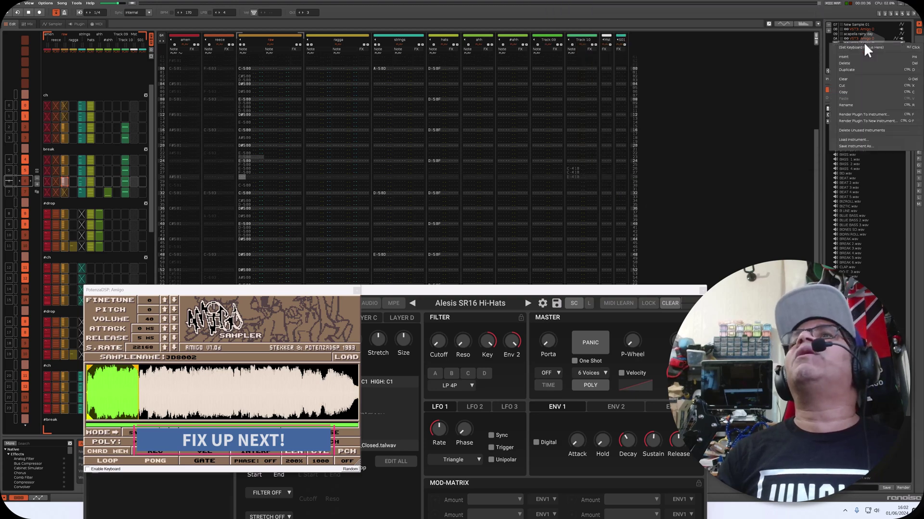
click(862, 91)
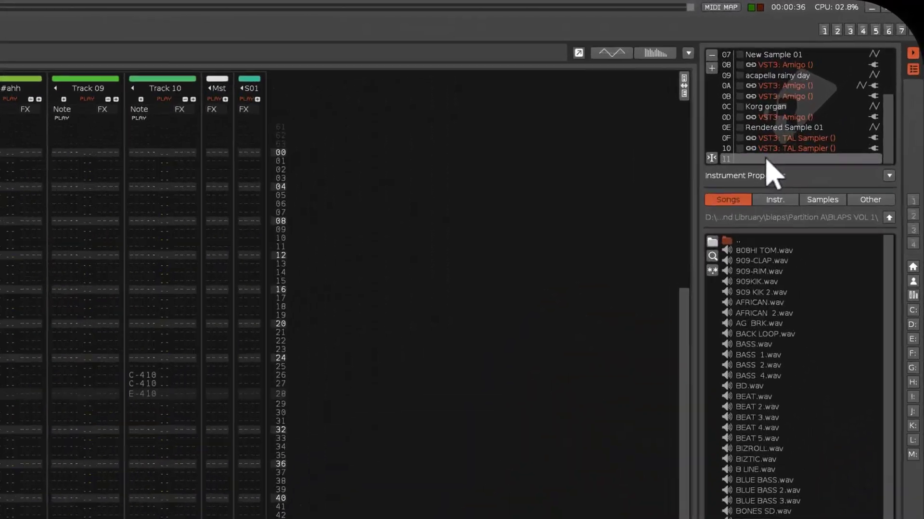
right_click(834, 71)
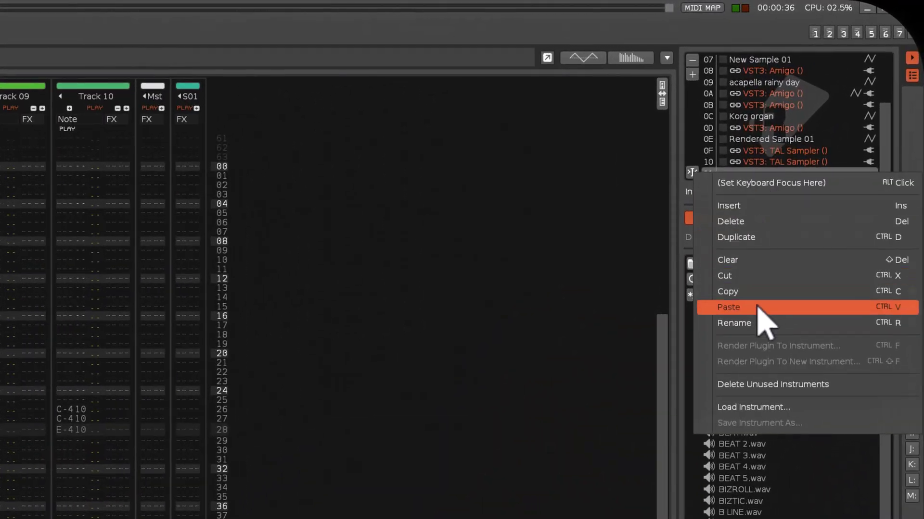
click(705, 308)
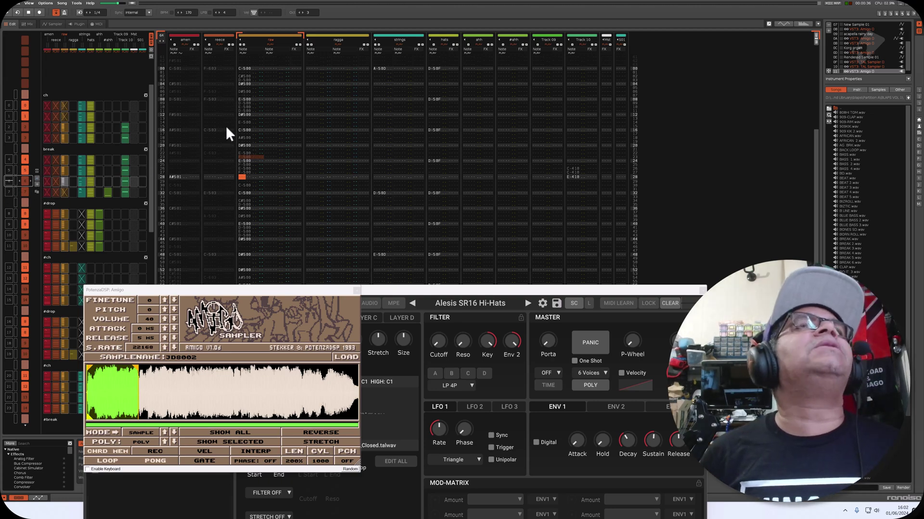
Mute raw's break clip and enter a C-4 note at row 00 of the raw track.
right_click(25, 180)
click(169, 278)
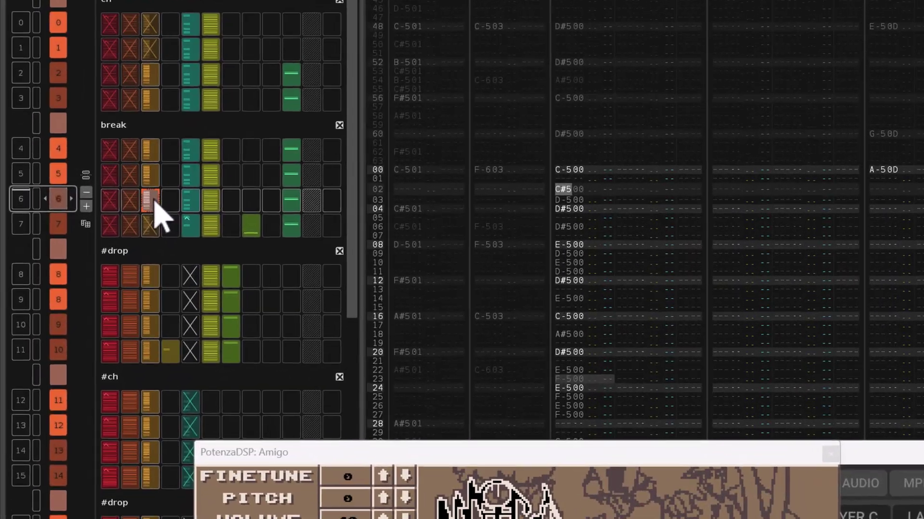
ctrl+click(151, 196)
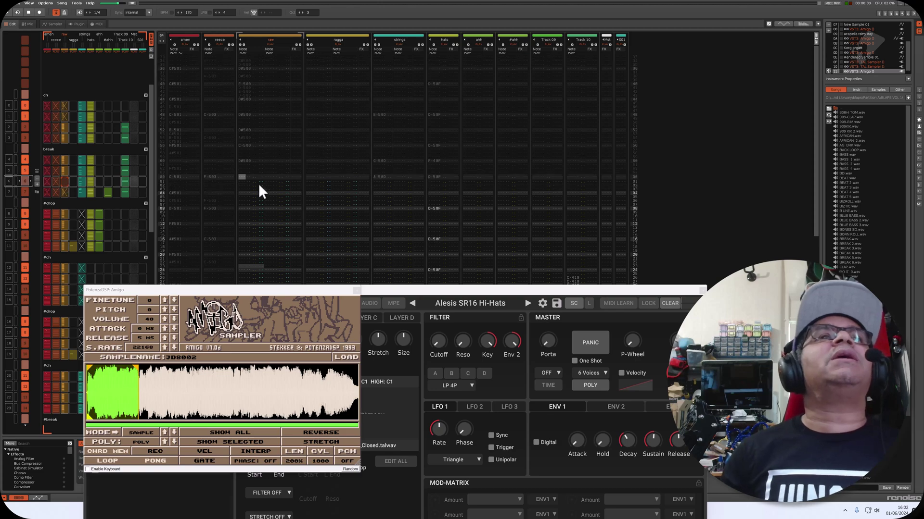
key(Escape)
key(z)
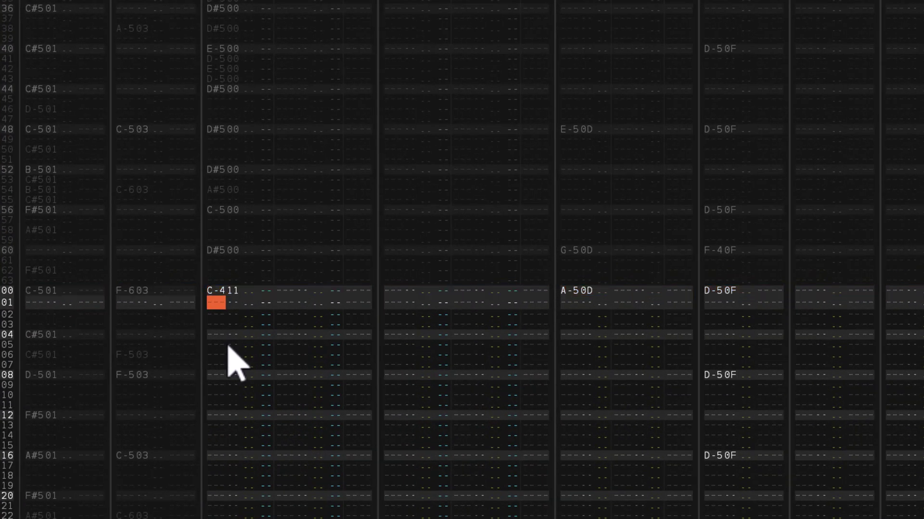
key(Up)
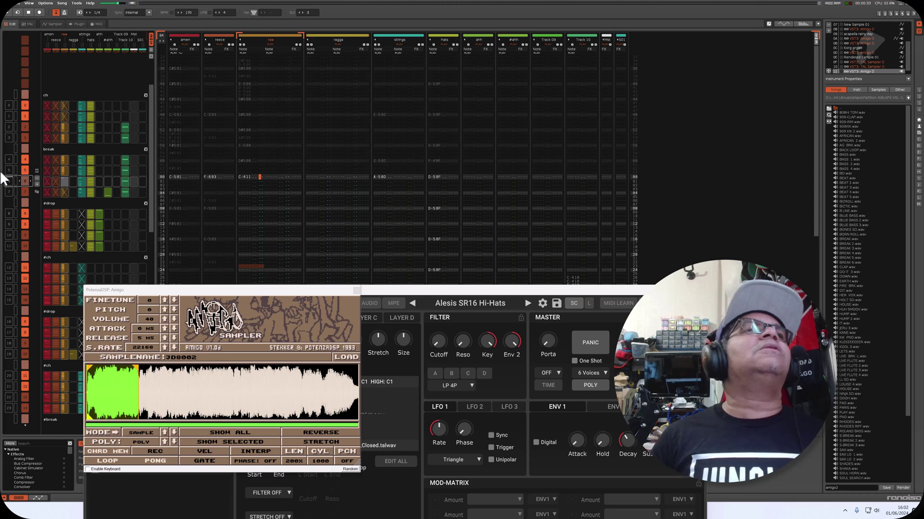
Jump playback to sequence position 5 and move the Amigo window up and right.
click(11, 169)
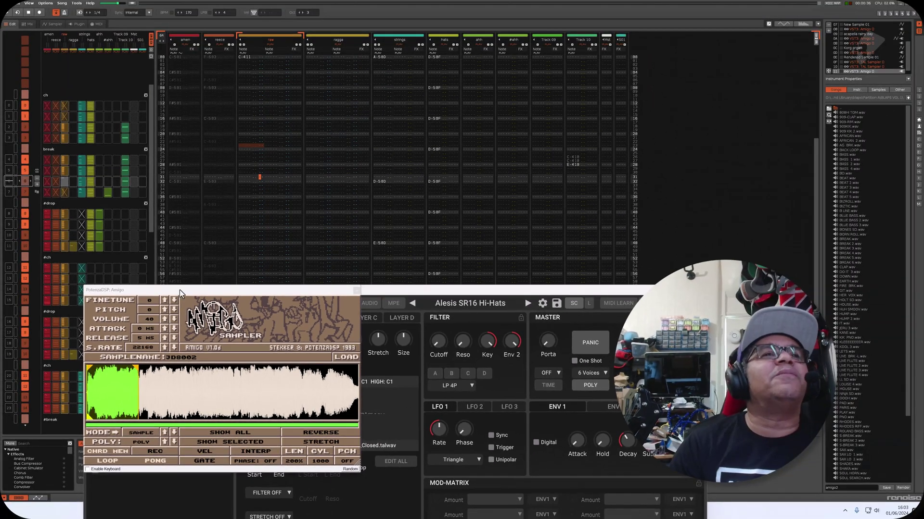
drag(180, 289, 498, 158)
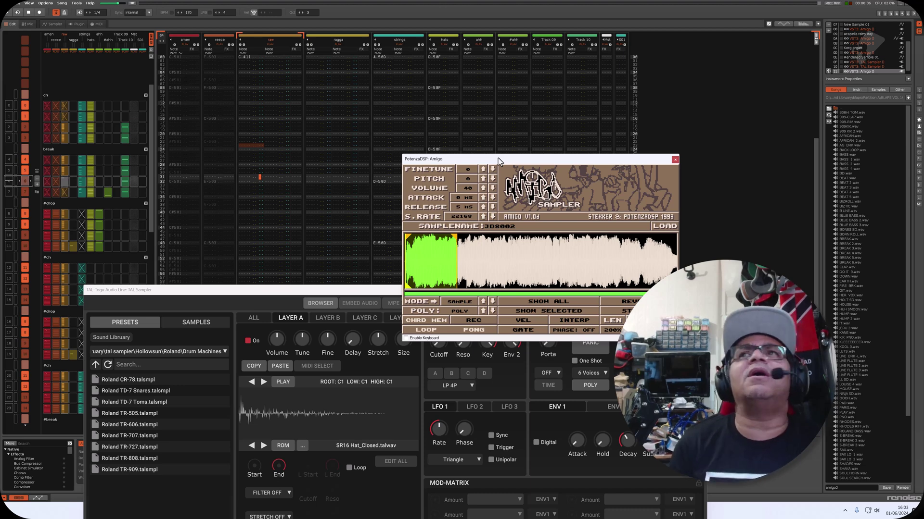
Move editing focus to the ragga track.
click(336, 177)
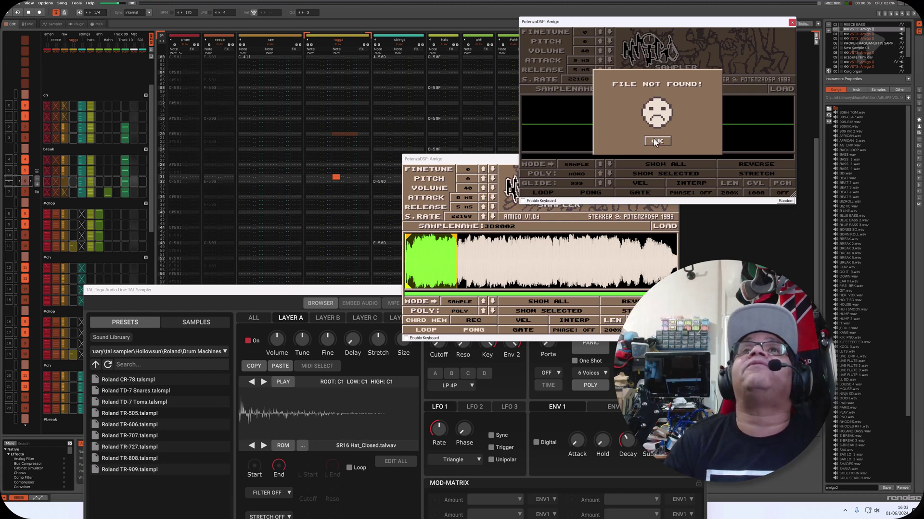
Dismiss the file-not-found message and close Amigo's sample chooser without loading anything.
click(655, 141)
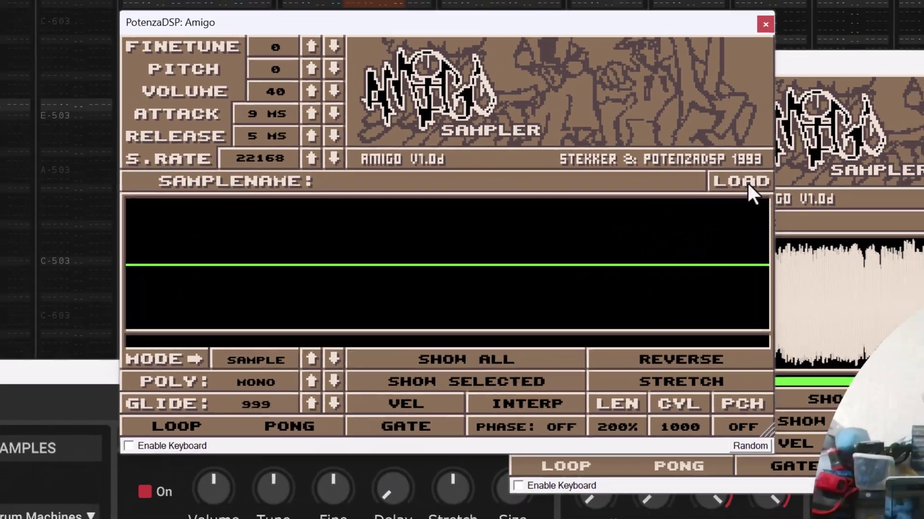
click(743, 182)
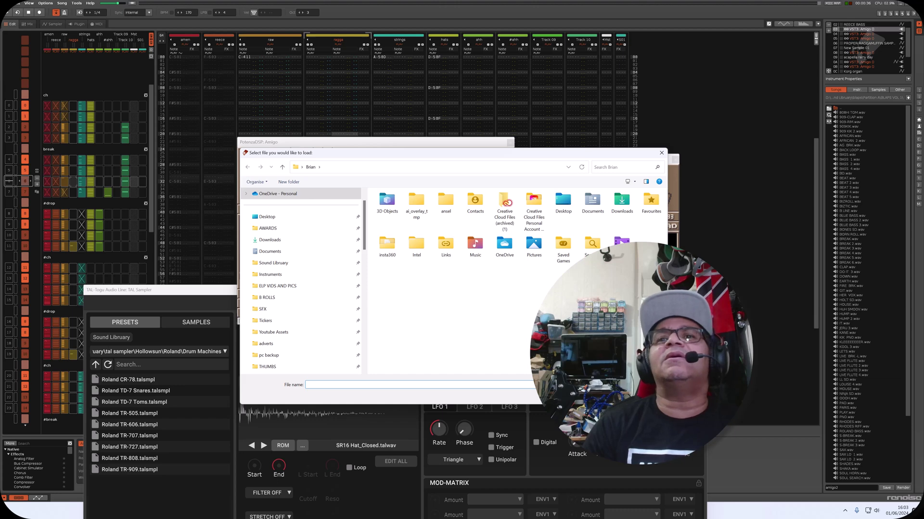
key(Escape)
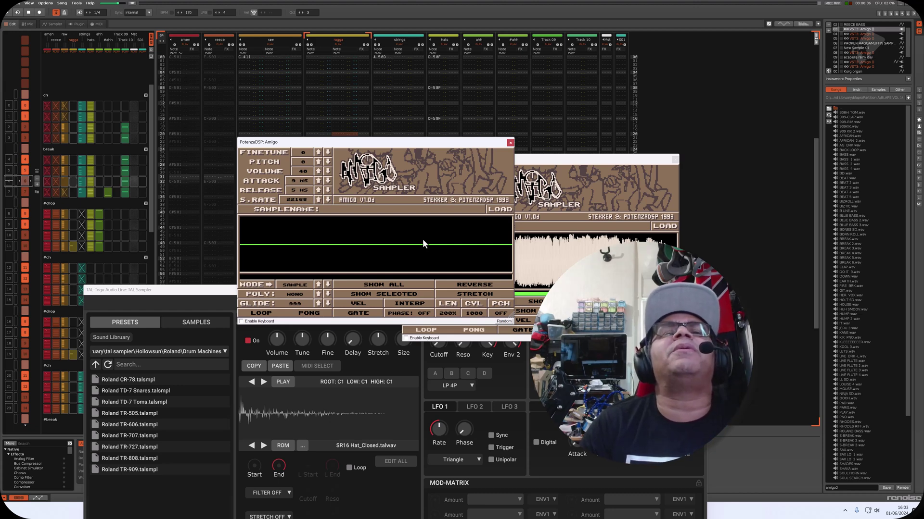
Jump to song position 12, open the Amigo instrument's window and dismiss its warning.
click(9, 267)
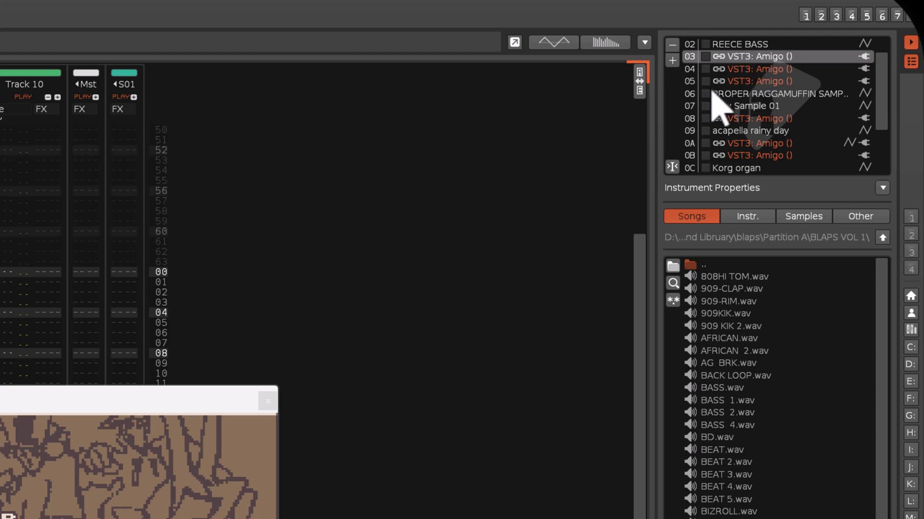
double_click(766, 56)
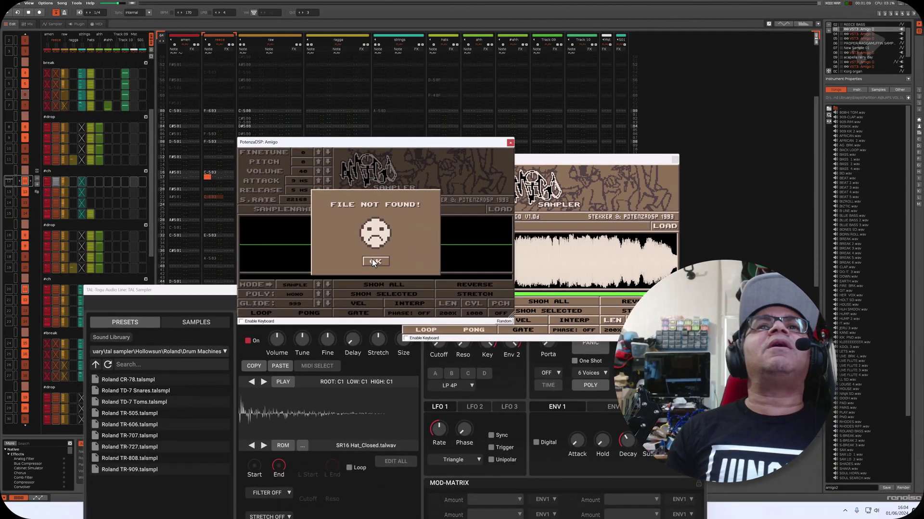
key(Return)
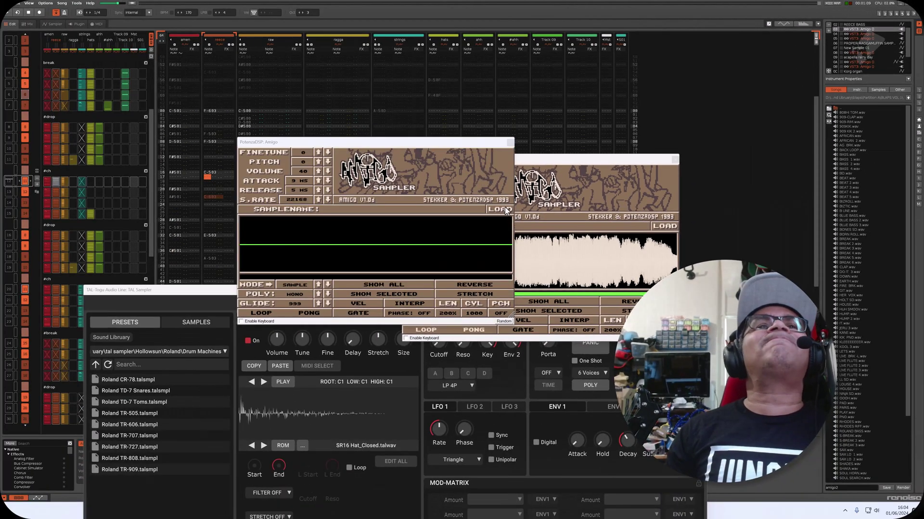
Load 'reeve mass' from Extreme SSD (M:) > AMIGO into the empty Amigo sampler.
click(500, 210)
click(317, 254)
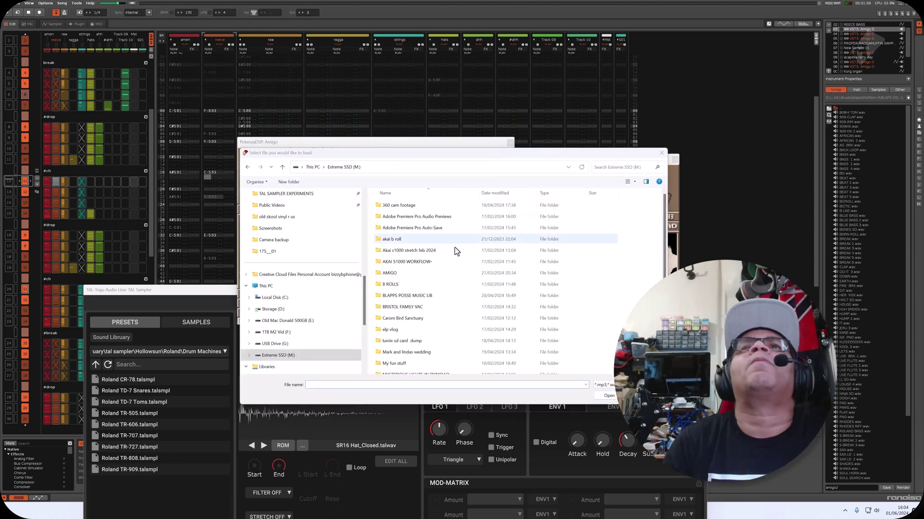
double_click(391, 273)
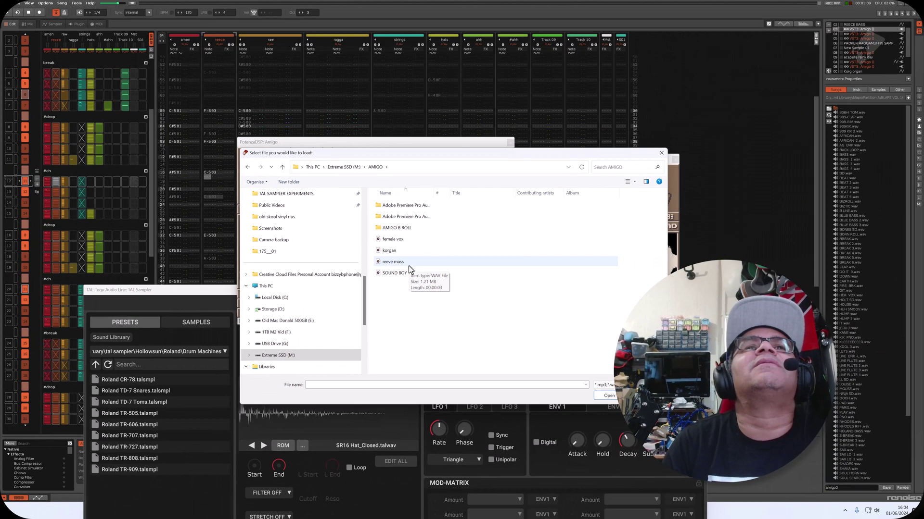
double_click(394, 265)
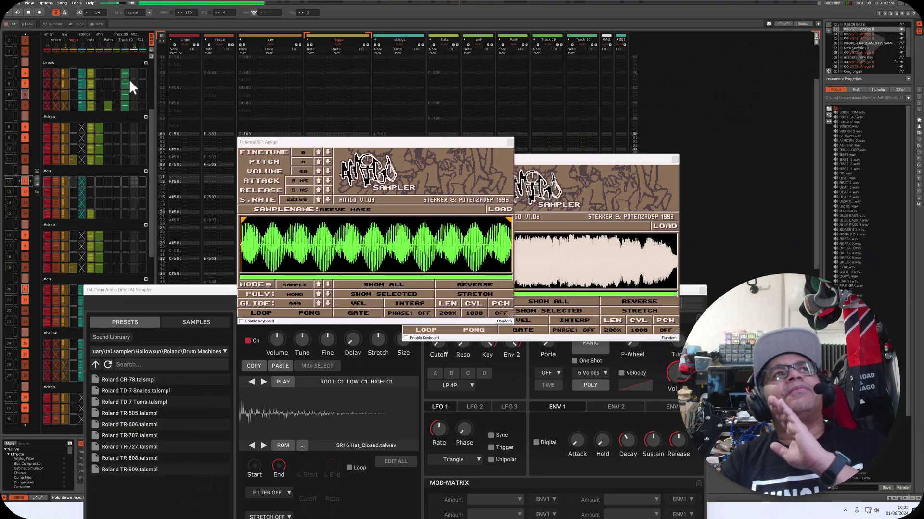
Save the song as amigo2, confirming the overwrite of the existing file.
click(10, 4)
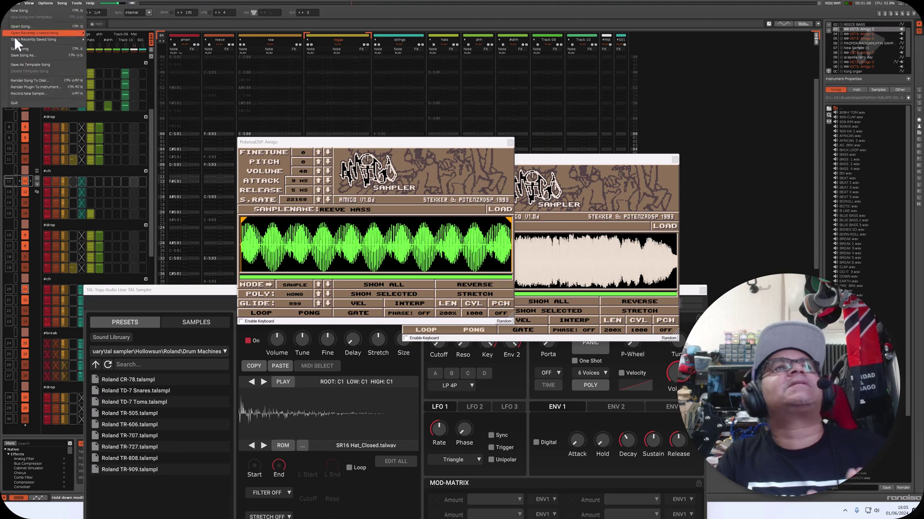
click(34, 52)
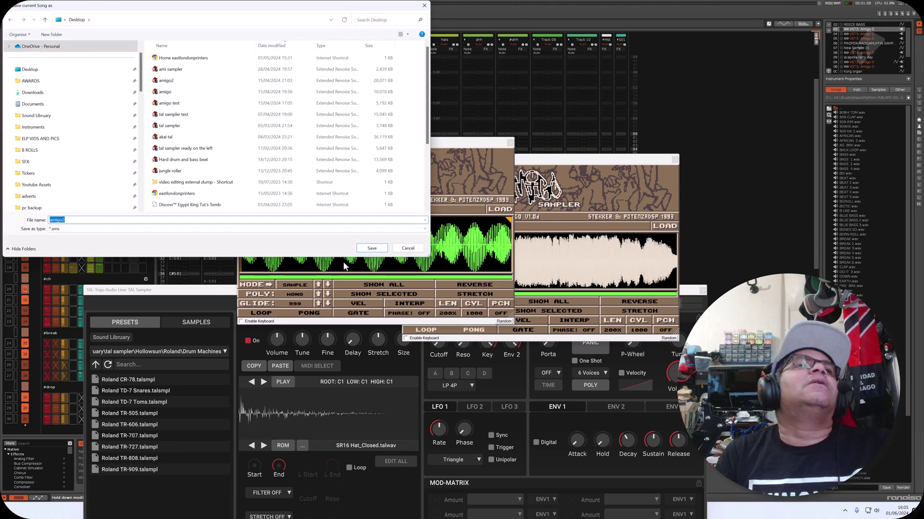
click(380, 249)
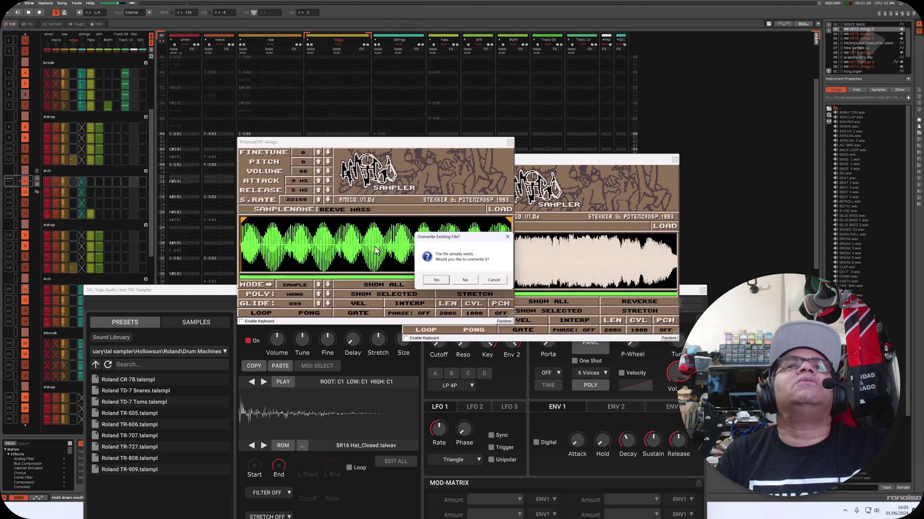
click(436, 282)
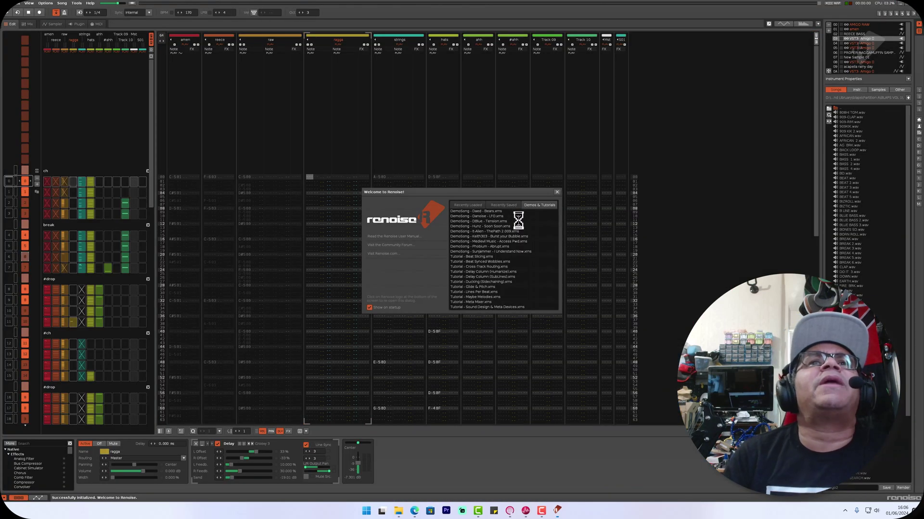
Close the welcome screen, start playback, and open instrument 04's Amigo window.
click(557, 192)
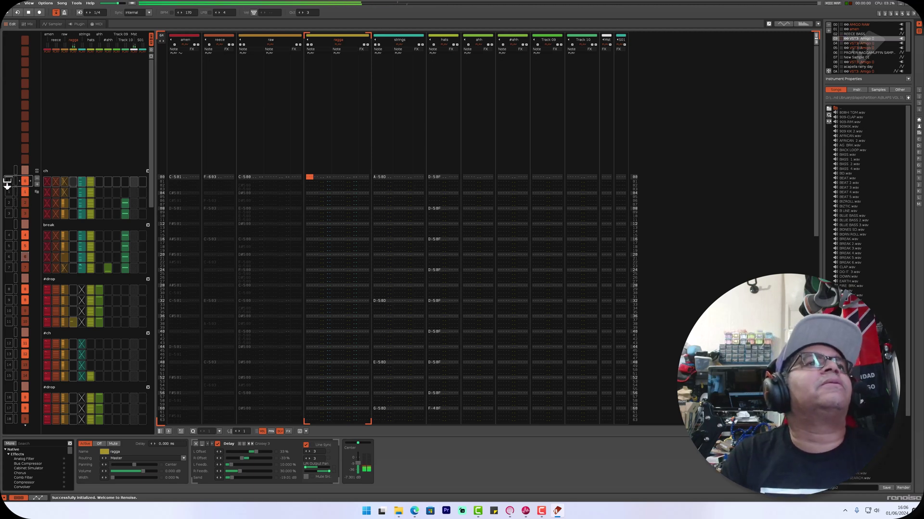
key(space)
scroll(10, 233, down, 8)
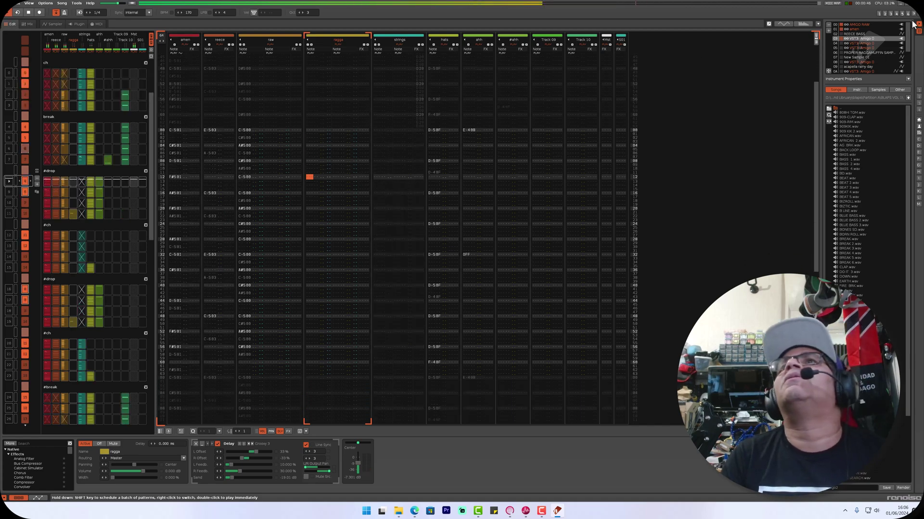
double_click(863, 43)
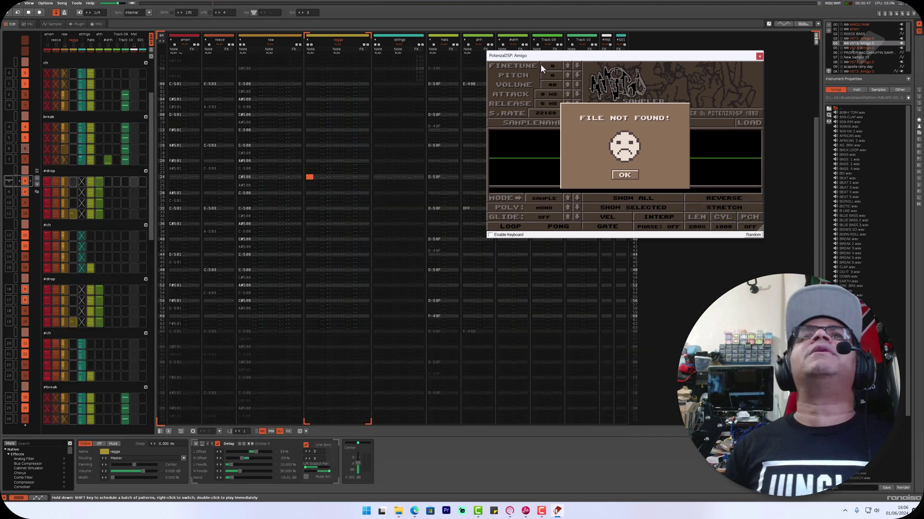
Move the Amigo window to the centre, then play from sequence slot 23 and stop.
drag(539, 62, 350, 206)
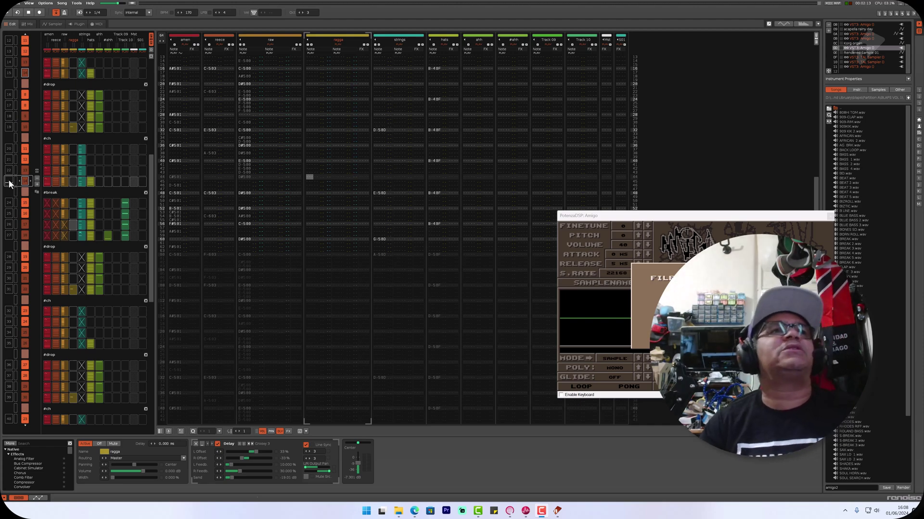
click(9, 181)
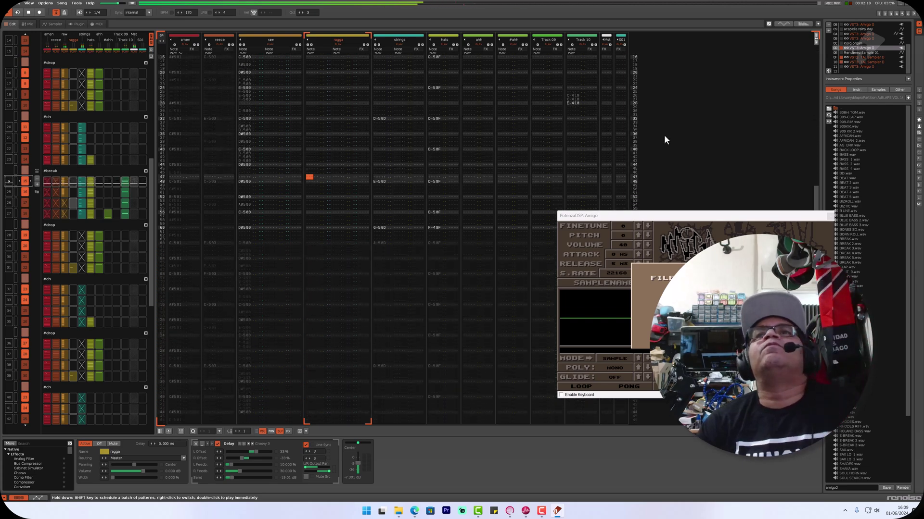
key(space)
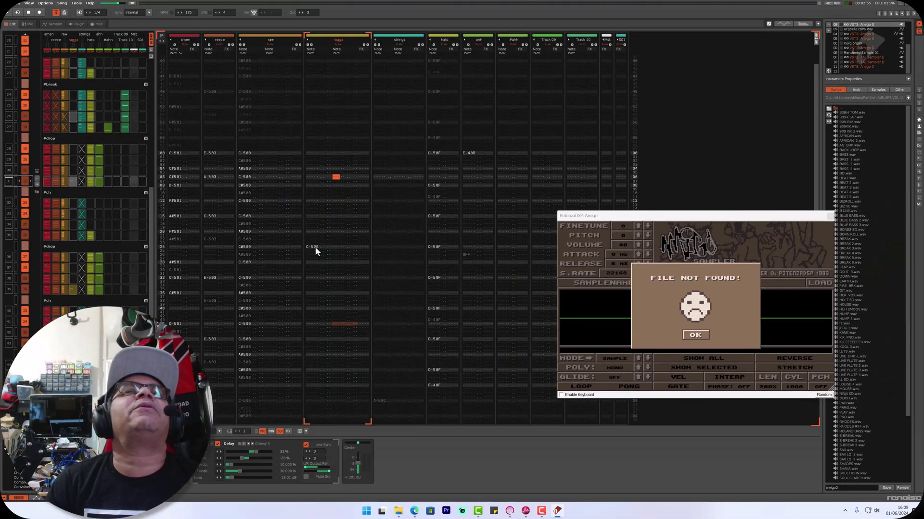
Select the C-500 note on row 24 of the ragga track.
click(315, 247)
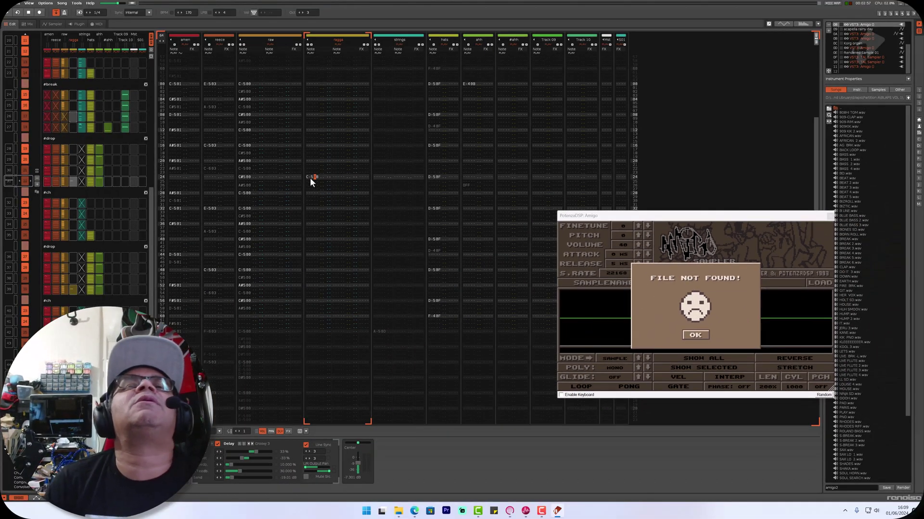
drag(309, 177, 309, 178)
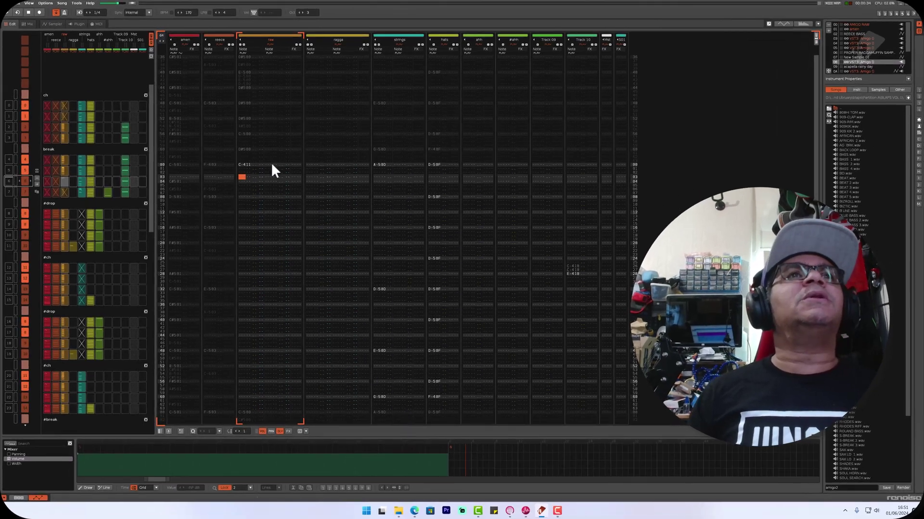
Play pattern 6, draw a trial fading volume line, undo it, and check the first point.
double_click(10, 177)
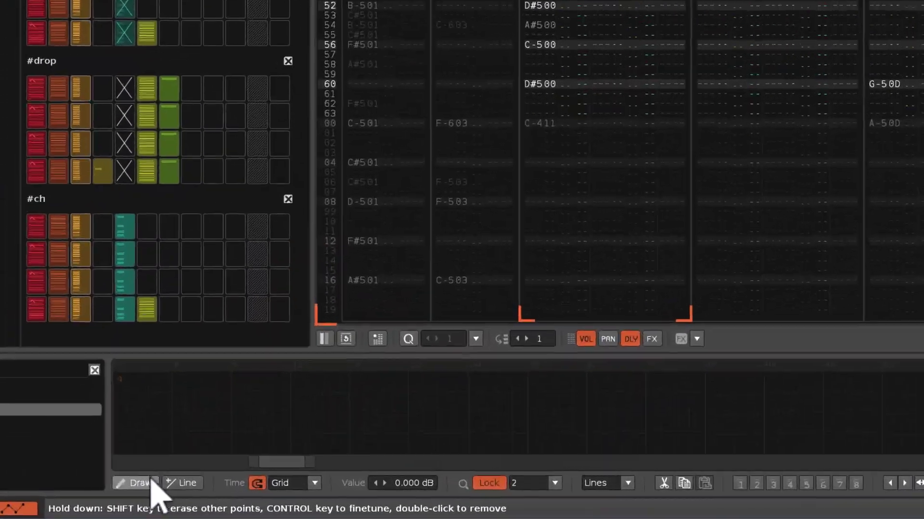
click(85, 488)
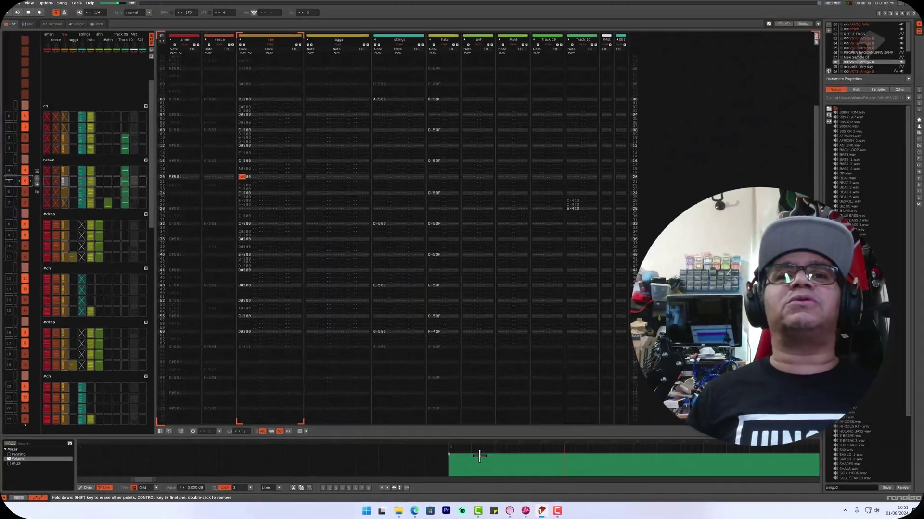
drag(820, 426, 874, 456)
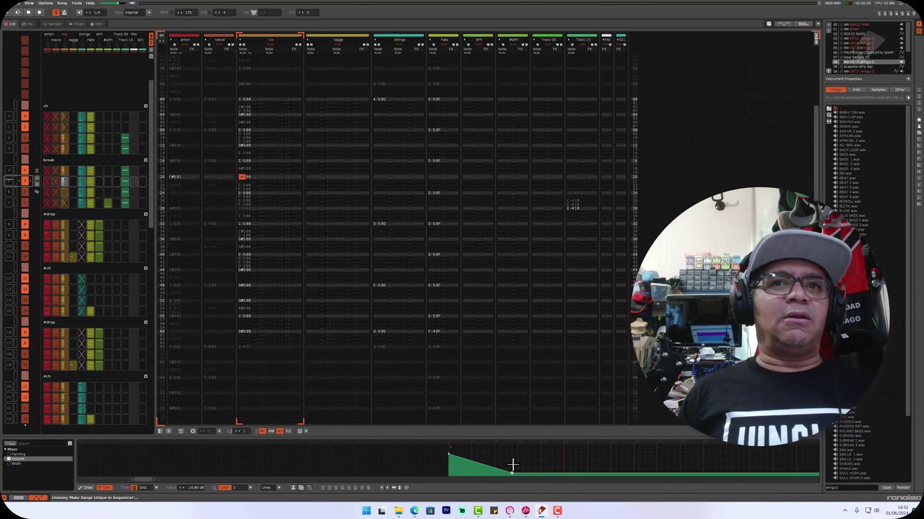
key(ctrl+z)
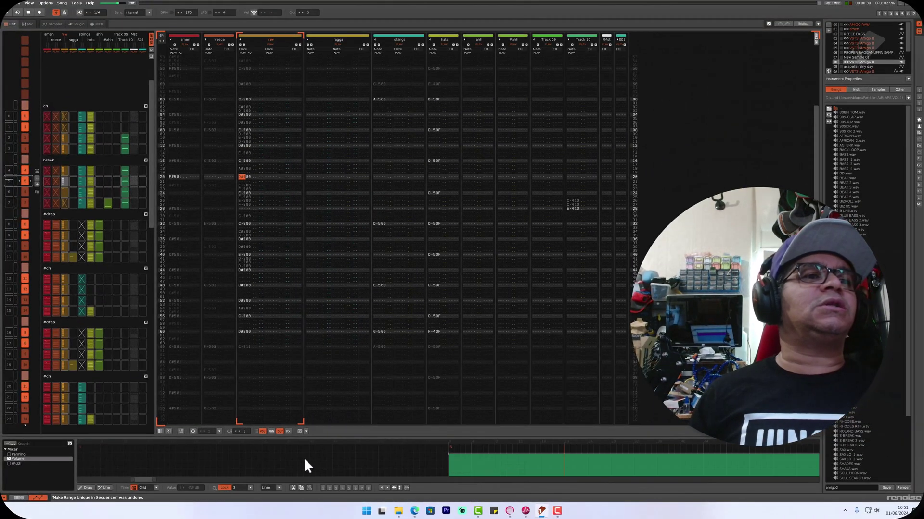
click(447, 453)
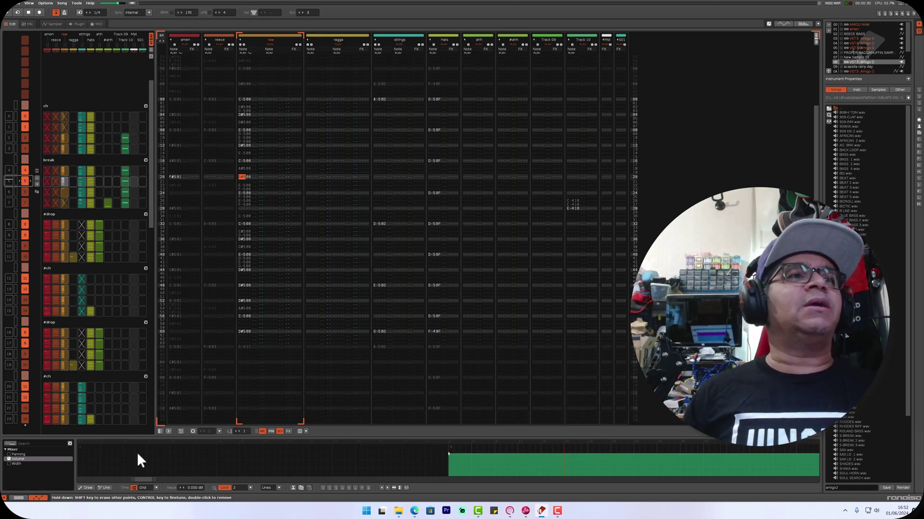
click(9, 192)
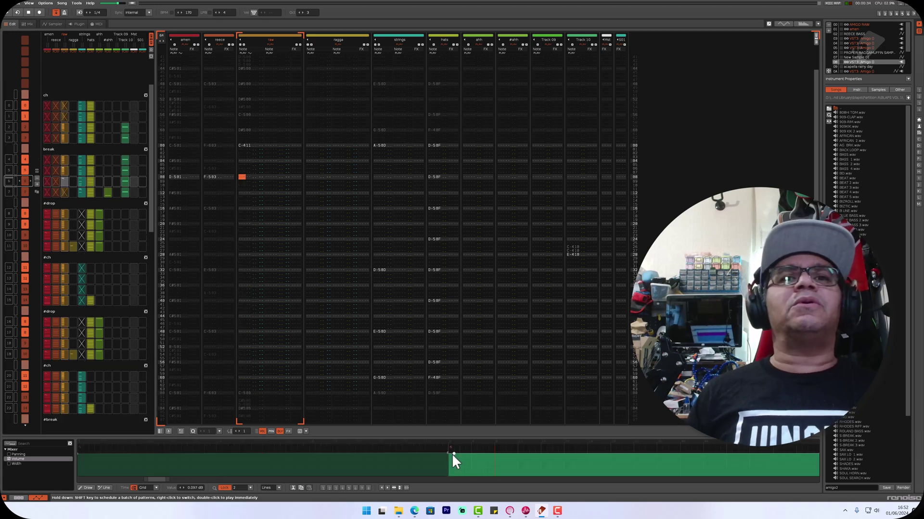
Pull the mid-pattern volume point to -INF dB, then play from sequence slot 5 and stop.
drag(454, 452, 453, 477)
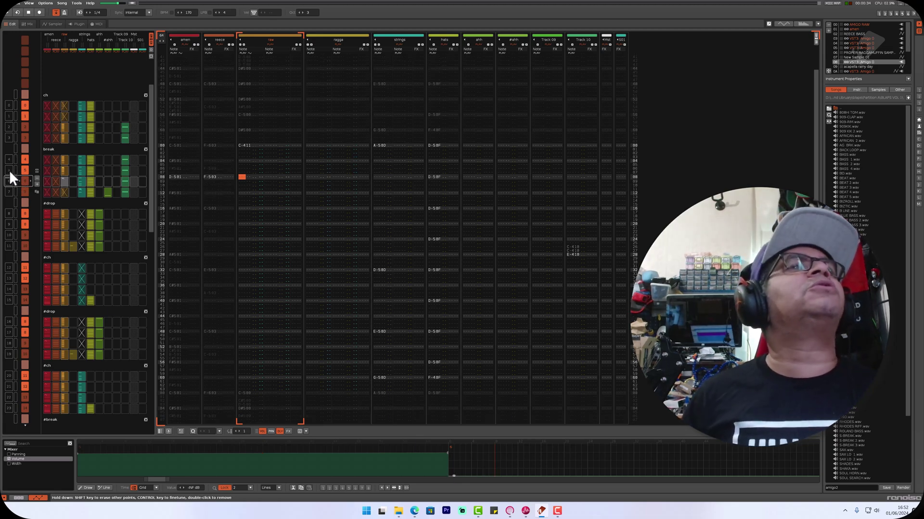
double_click(9, 169)
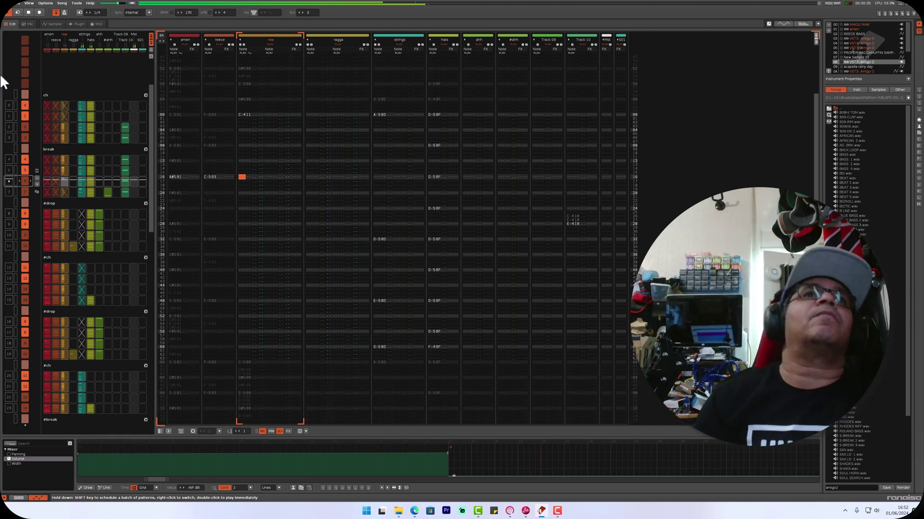
key(space)
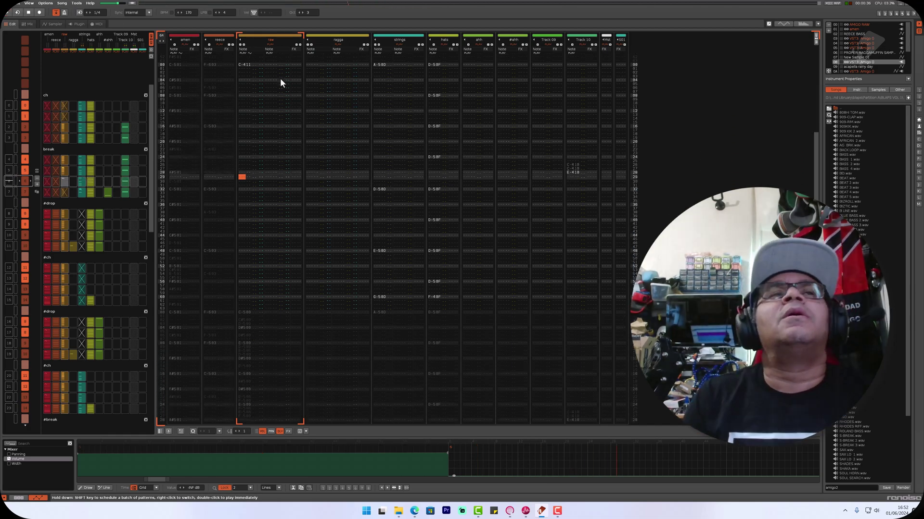